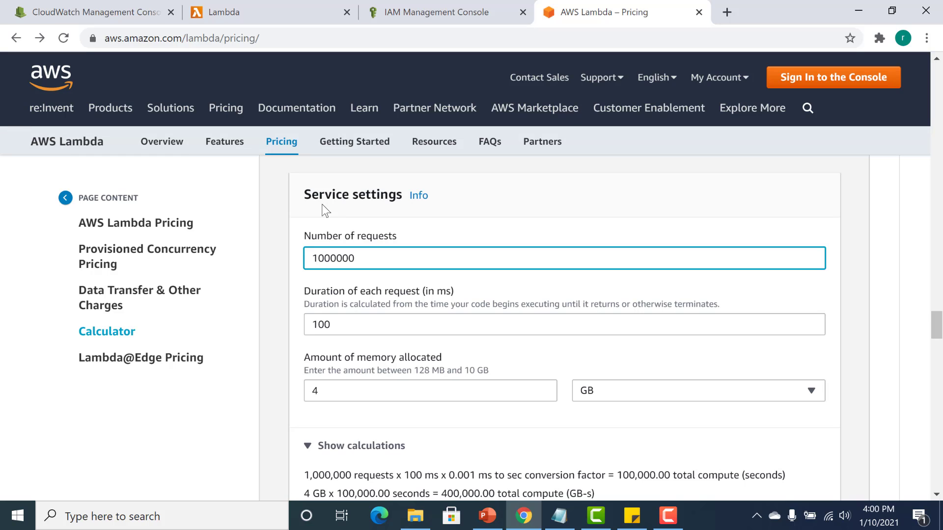
Set the number of requests in the Lambda pricing calculator to 1200000.
{"action": "left_click", "coordinate": [321, 261]}
{"action": "left_click", "coordinate": [936, 495]}
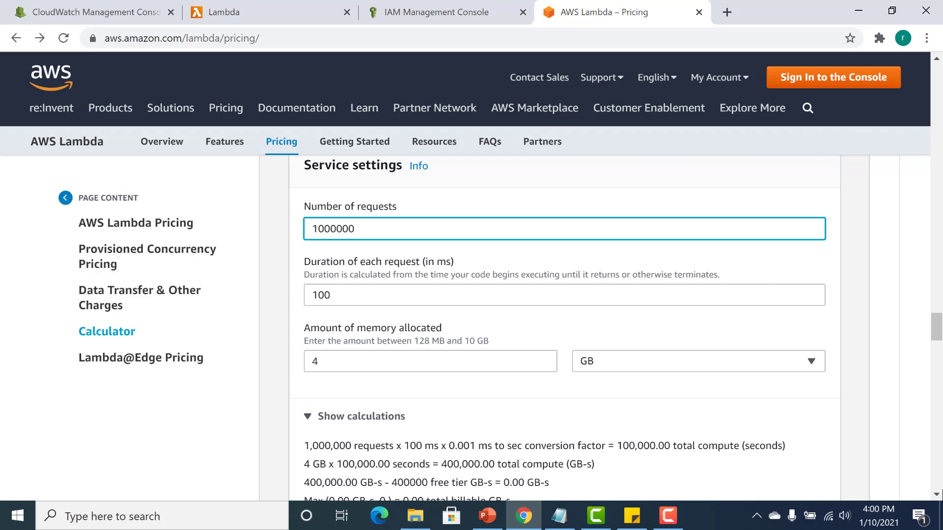
{"action": "scroll", "coordinate": [935, 494], "scroll_direction": "down", "scroll_amount": 1}
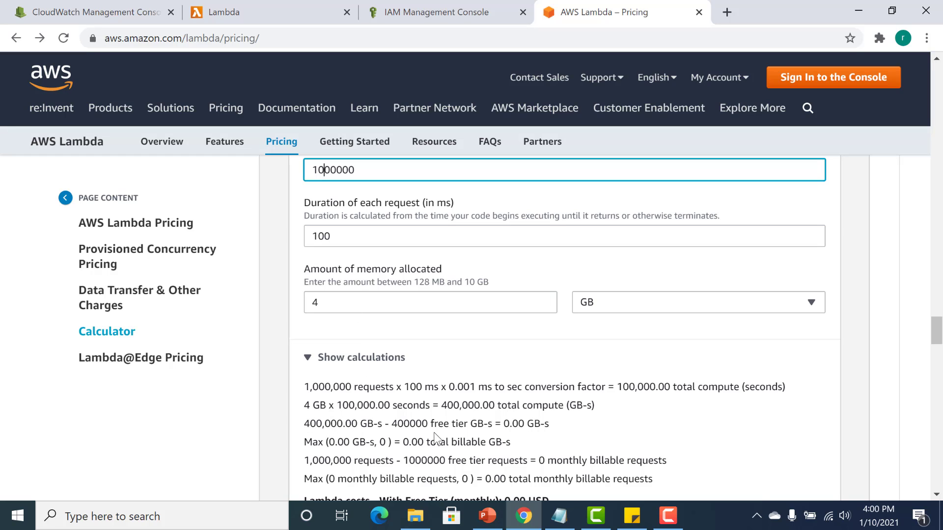
{"action": "left_click_drag", "start_coordinate": [502, 423], "coordinate": [525, 423]}
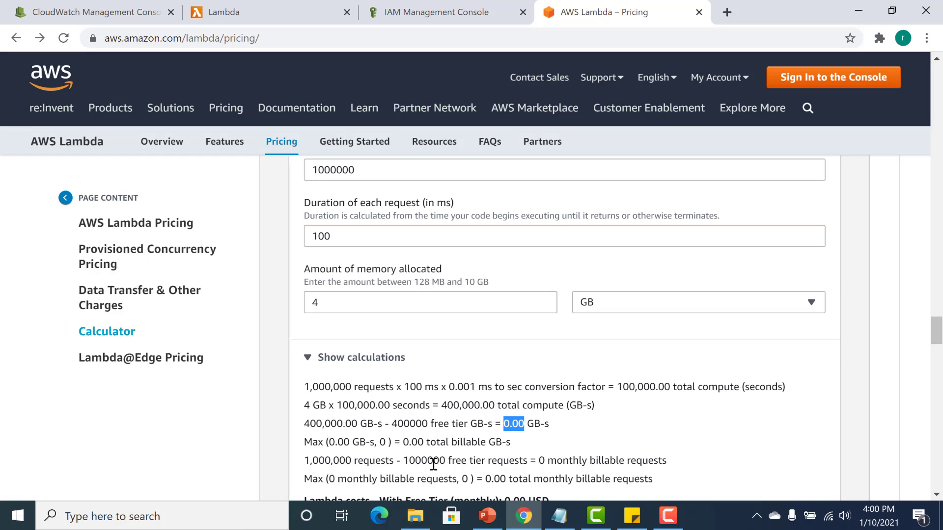
{"action": "left_click", "coordinate": [325, 170]}
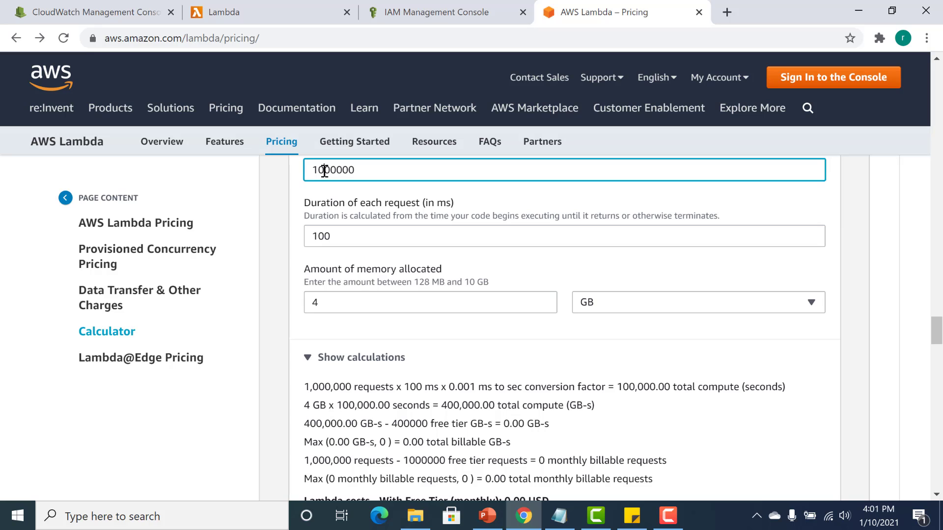
{"action": "key", "text": "BackSpace"}
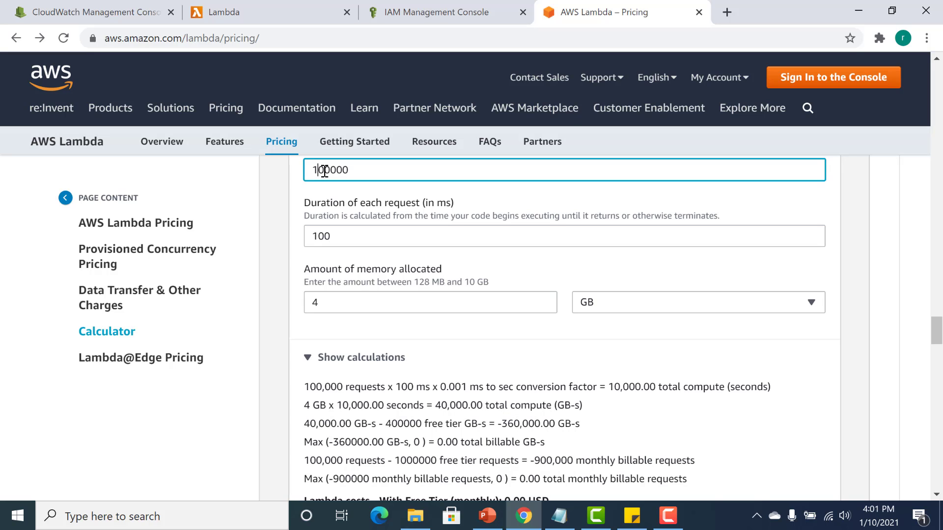
{"action": "type", "text": "2"}
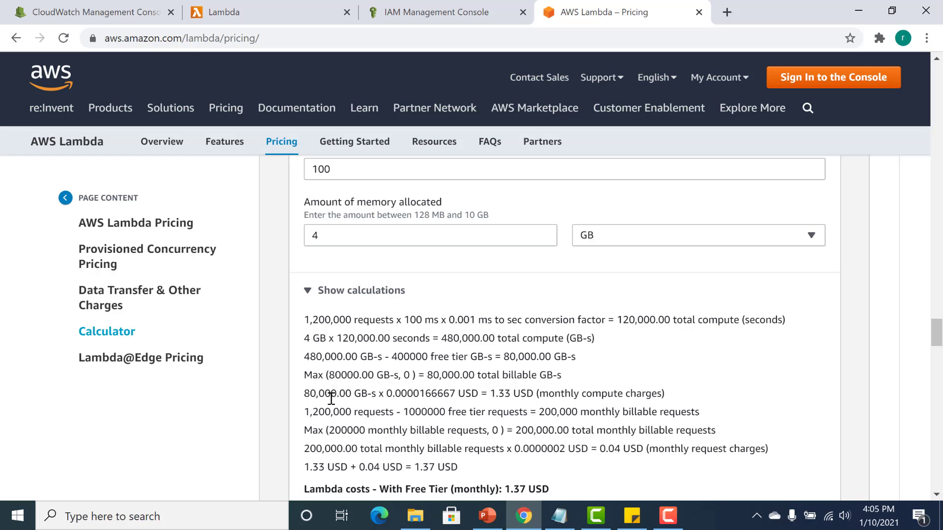
Examine how the calculator derives the monthly compute charges, billable requests, request charges and total Lambda cost with the free tier.
{"action": "left_click_drag", "start_coordinate": [304, 393], "coordinate": [337, 393]}
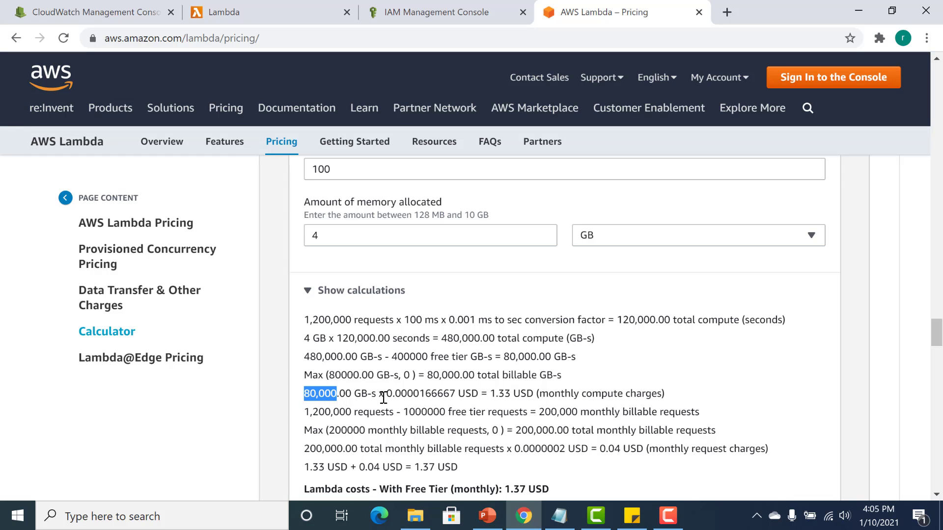
{"action": "left_click_drag", "start_coordinate": [385, 396], "coordinate": [455, 395]}
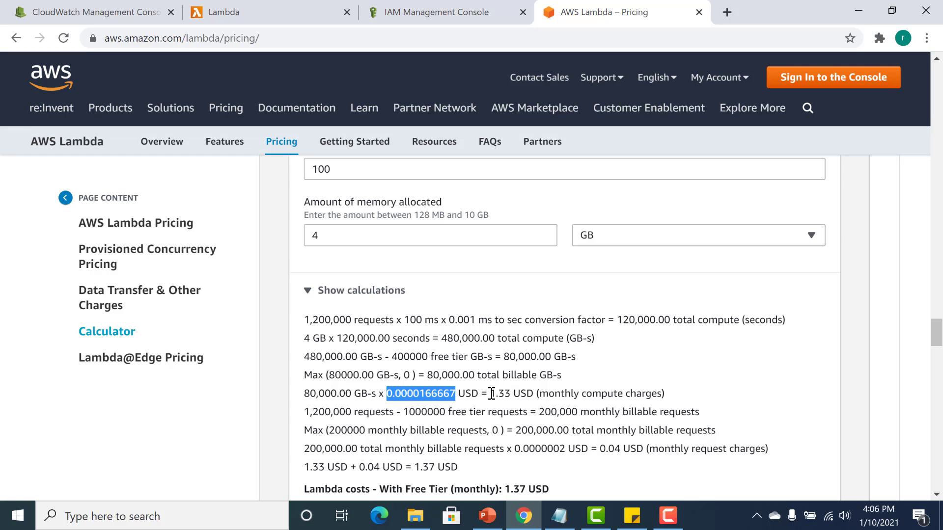
{"action": "left_click_drag", "start_coordinate": [492, 393], "coordinate": [511, 393]}
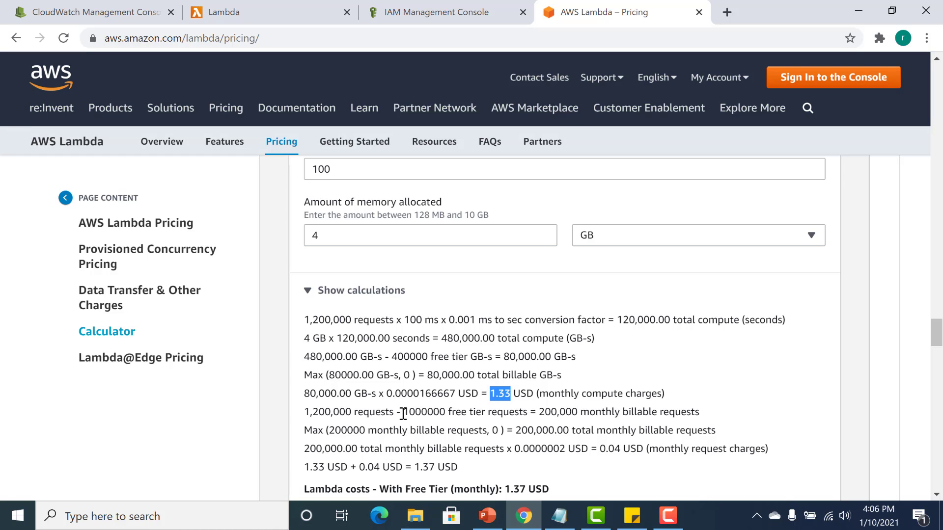
{"action": "left_click_drag", "start_coordinate": [409, 412], "coordinate": [440, 414]}
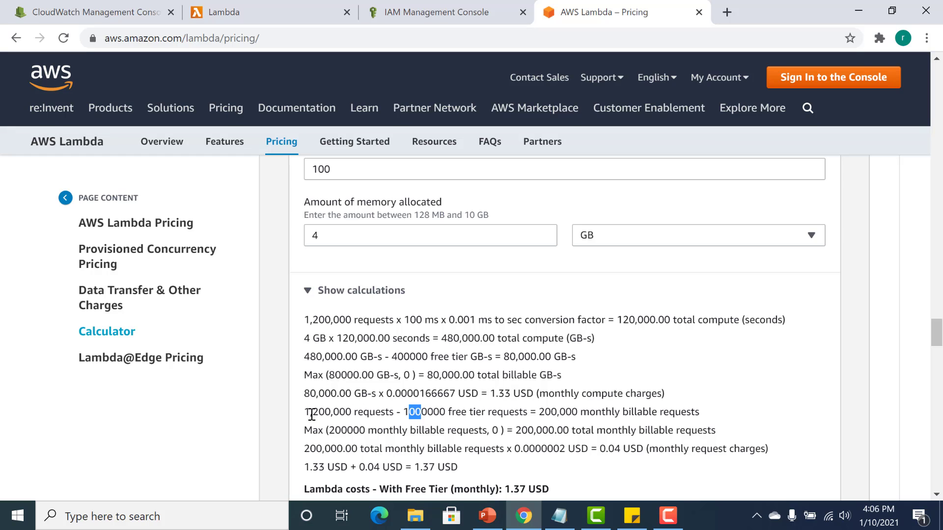
{"action": "left_click_drag", "start_coordinate": [306, 414], "coordinate": [352, 413]}
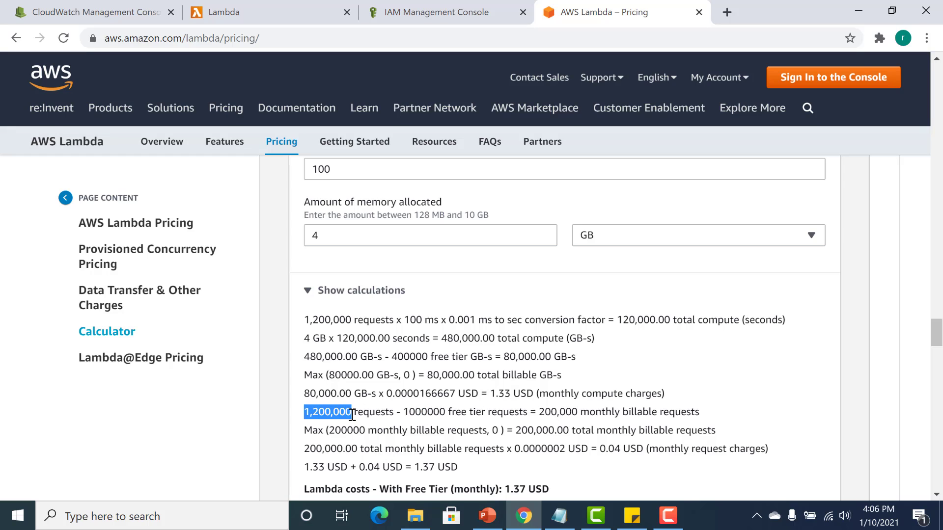
{"action": "left_click_drag", "start_coordinate": [541, 413], "coordinate": [583, 412]}
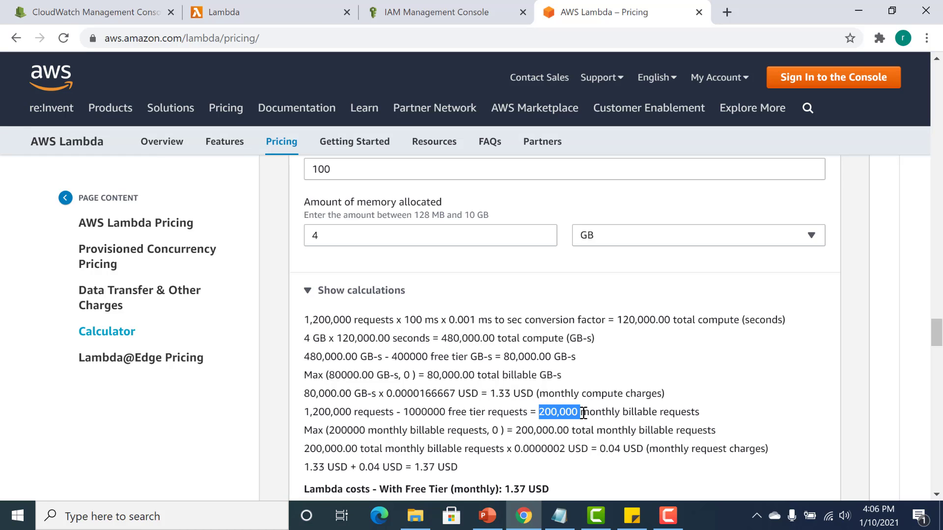
{"action": "left_click", "coordinate": [540, 411]}
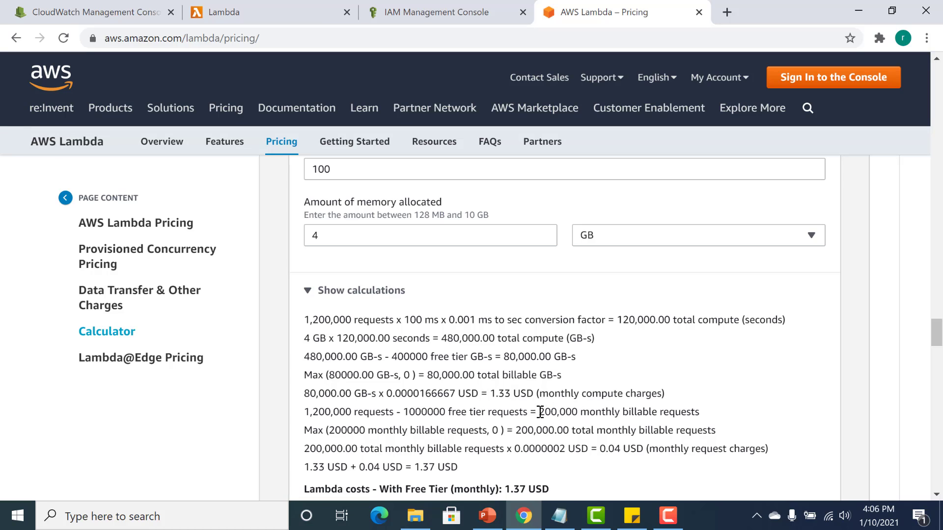
{"action": "left_click_drag", "start_coordinate": [540, 411], "coordinate": [572, 412]}
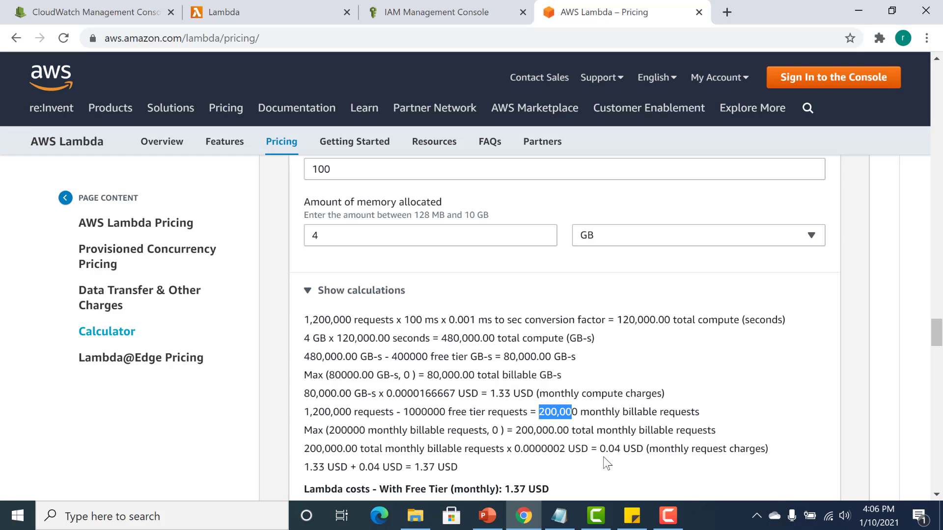
{"action": "left_click_drag", "start_coordinate": [600, 448], "coordinate": [621, 451]}
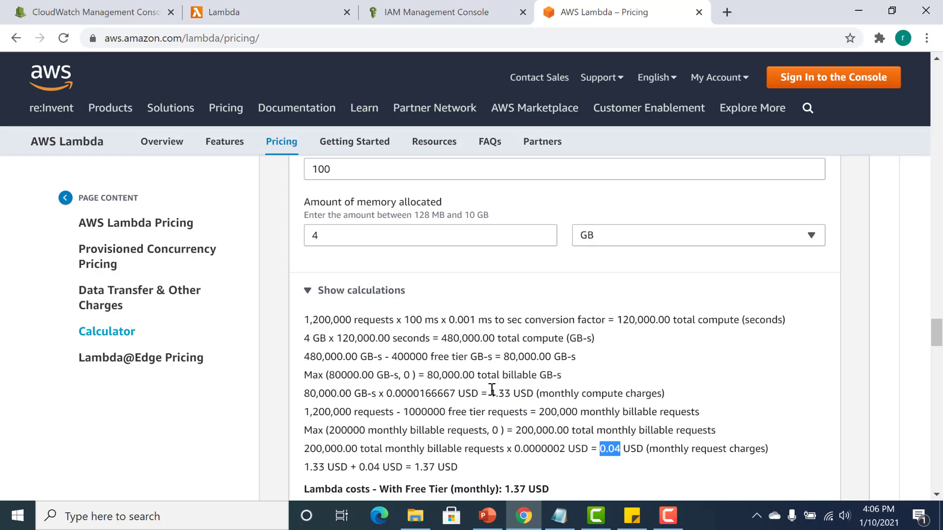
{"action": "left_click_drag", "start_coordinate": [491, 393], "coordinate": [514, 394]}
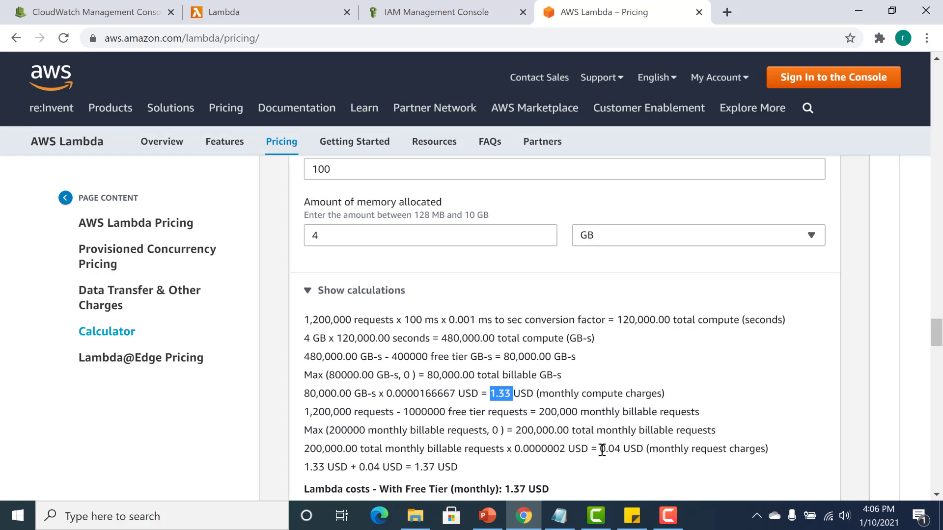
{"action": "left_click_drag", "start_coordinate": [600, 448], "coordinate": [619, 450]}
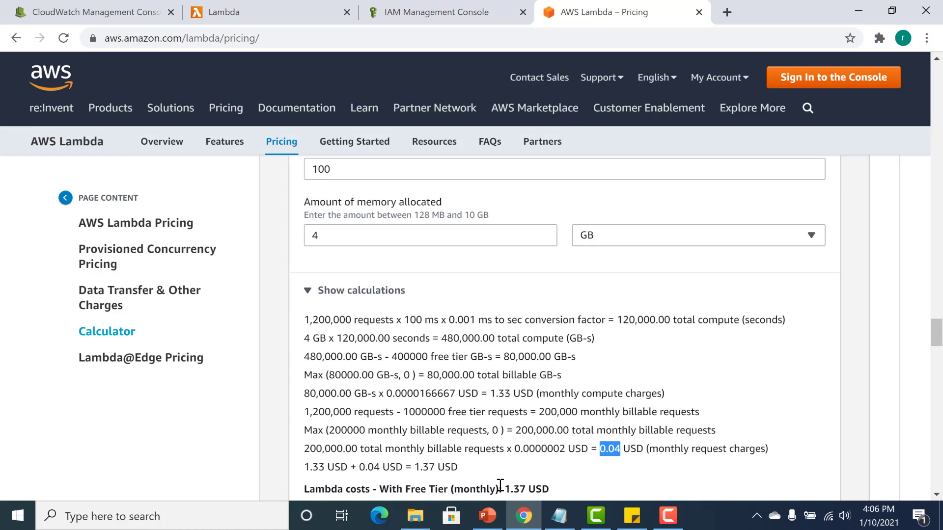
{"action": "left_click_drag", "start_coordinate": [503, 487], "coordinate": [526, 488]}
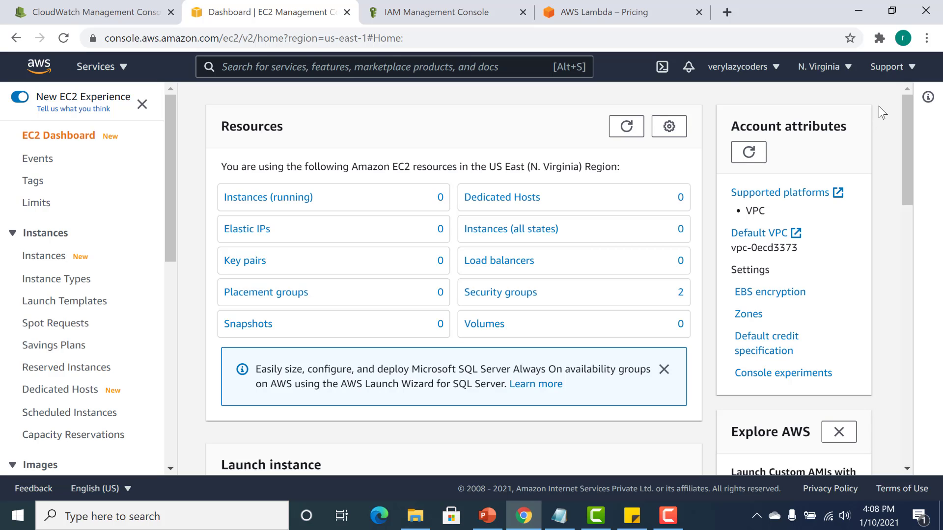
Open the account's billing dashboard and check the month-to-date AWS Lambda usage among the top free tier services.
{"action": "left_click", "coordinate": [756, 68]}
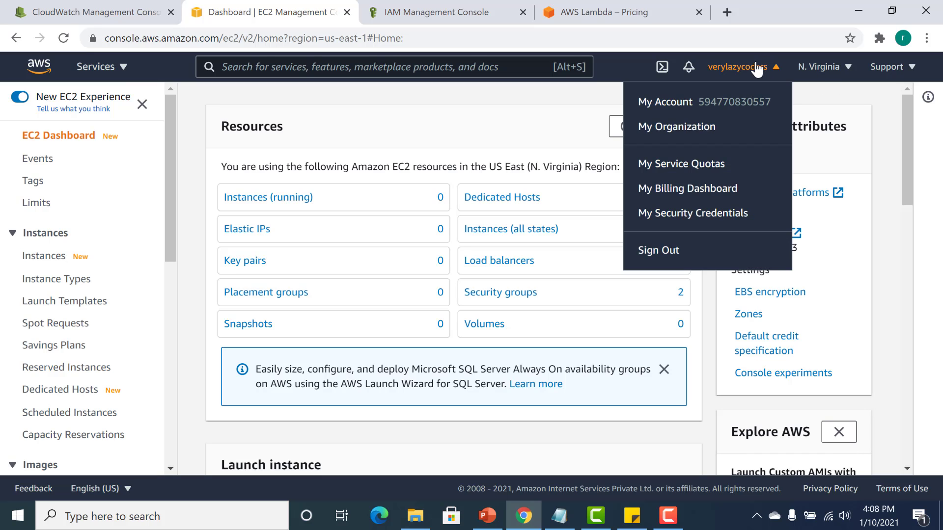
{"action": "left_click", "coordinate": [689, 193]}
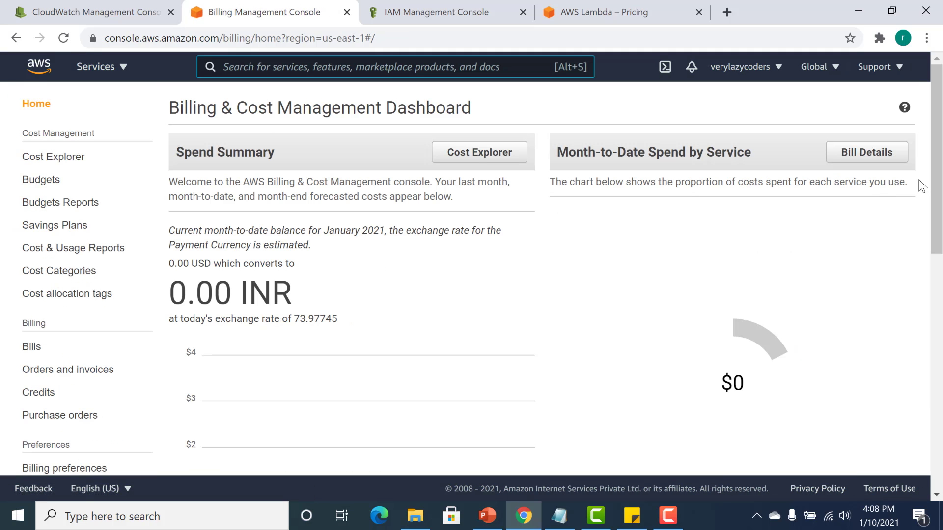
{"action": "left_click_drag", "start_coordinate": [940, 180], "coordinate": [940, 385]}
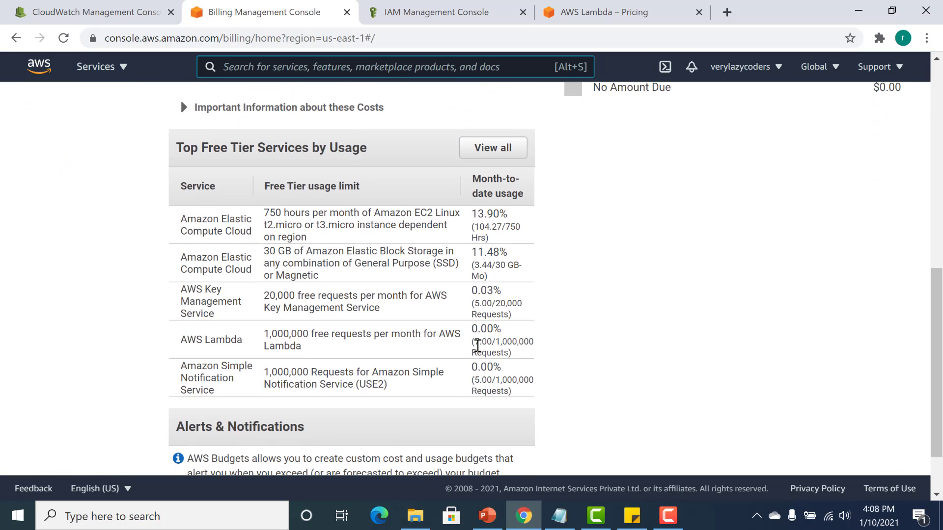
{"action": "left_click_drag", "start_coordinate": [472, 342], "coordinate": [532, 344]}
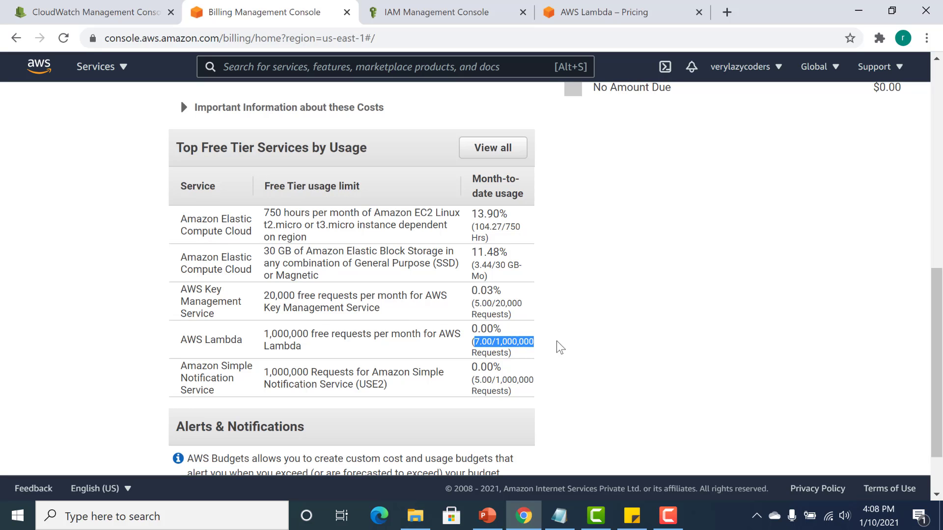
Open the Budgets page under Cost Management.
{"action": "left_click", "coordinate": [937, 251]}
{"action": "left_click_drag", "start_coordinate": [937, 231], "coordinate": [936, 185]}
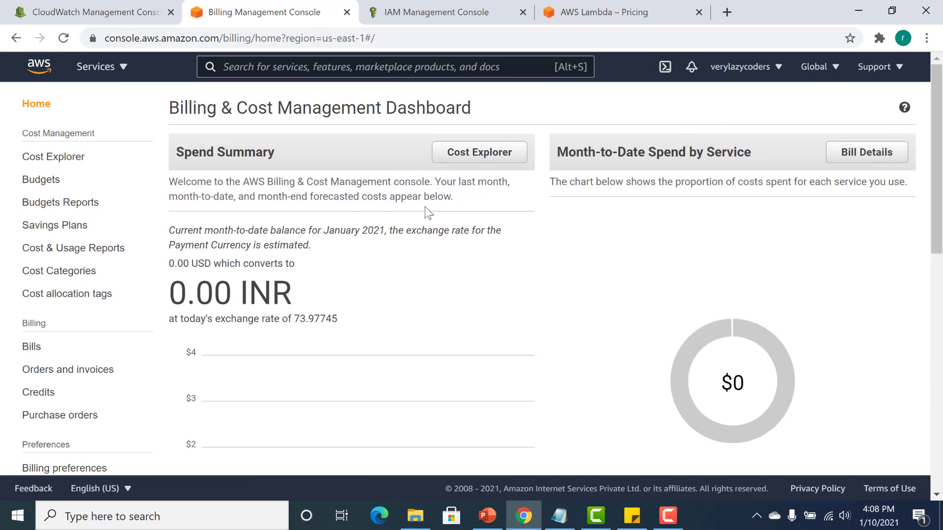
{"action": "left_click", "coordinate": [45, 186]}
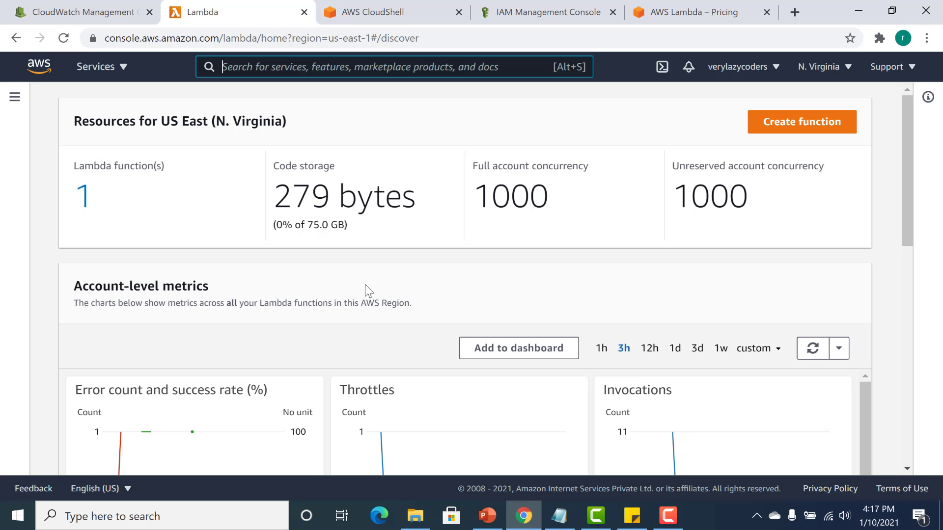
Search the console for "lamb" and open the Lambda service, then reopen it from the Compute services.
{"action": "type", "text": "la"}
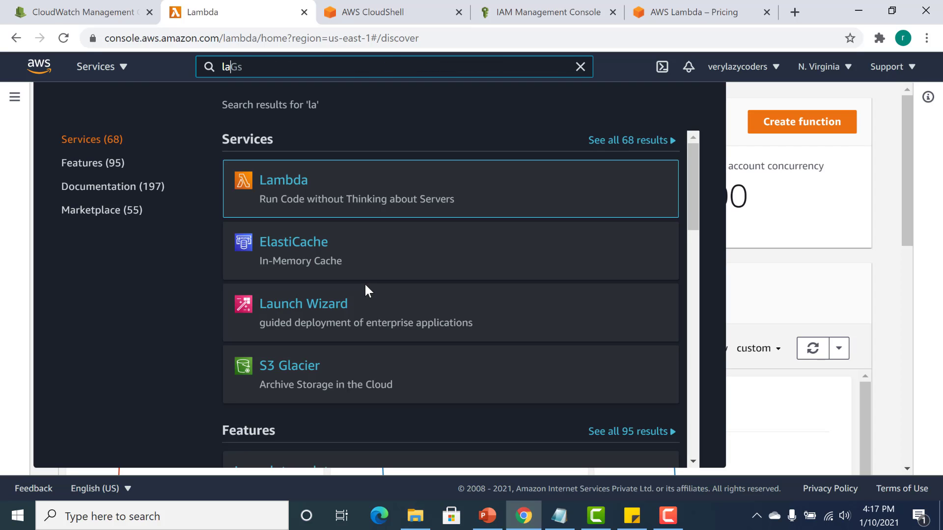
{"action": "type", "text": "Gsn"}
{"action": "key", "text": "BackSpace"}
{"action": "type", "text": "mb"}
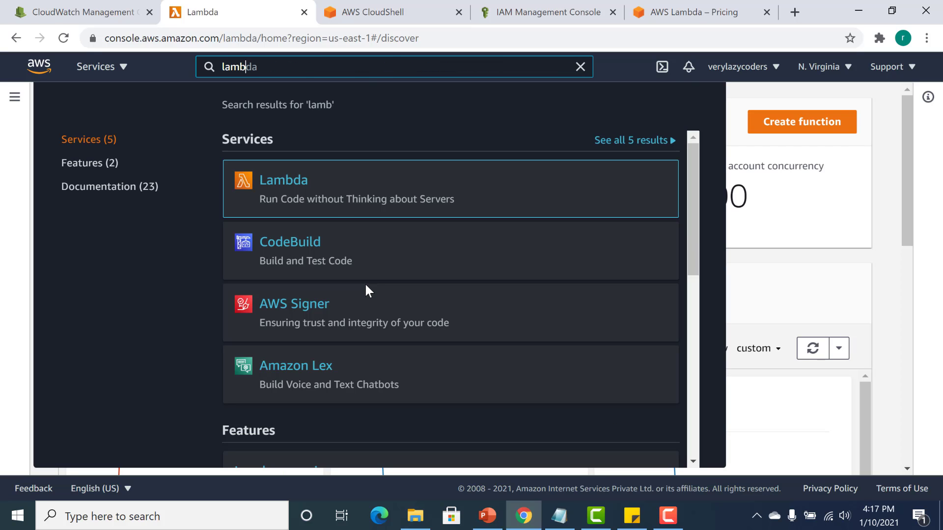
{"action": "left_click", "coordinate": [278, 186]}
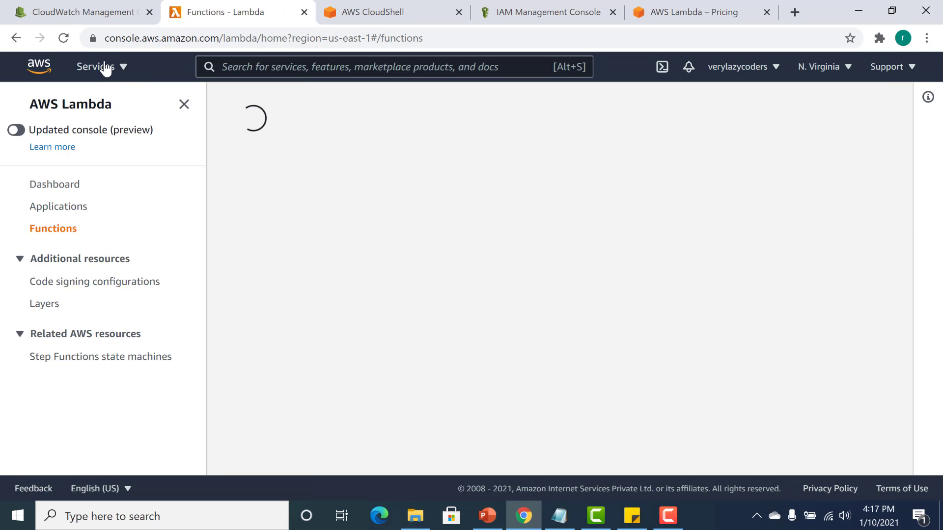
{"action": "left_click", "coordinate": [102, 67]}
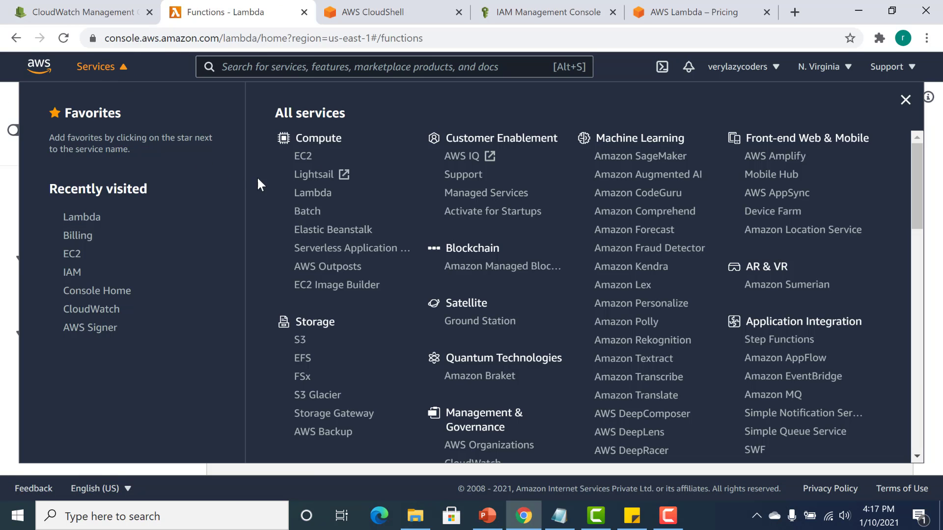
{"action": "left_click", "coordinate": [313, 194]}
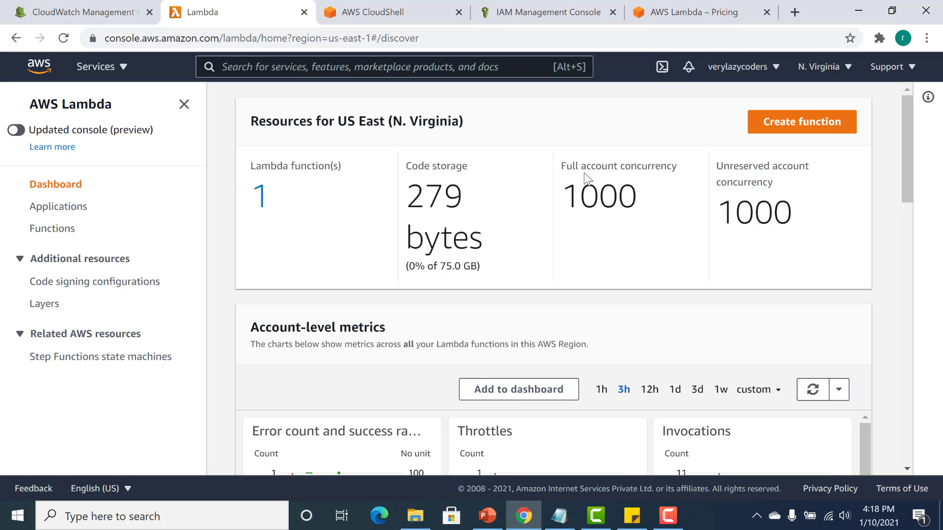
Review the full account concurrency on the Lambda dashboard and open the list of Lambda functions.
{"action": "left_click_drag", "start_coordinate": [579, 193], "coordinate": [648, 202]}
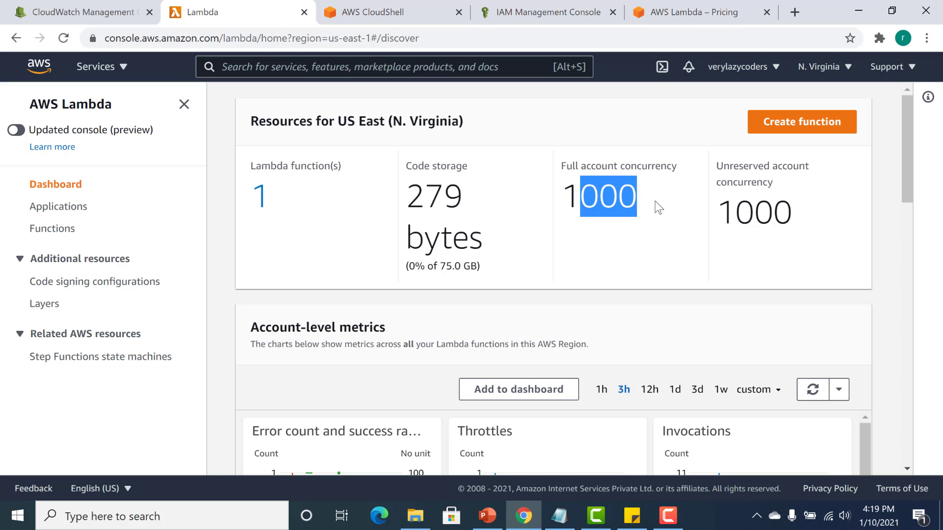
{"action": "left_click", "coordinate": [574, 212]}
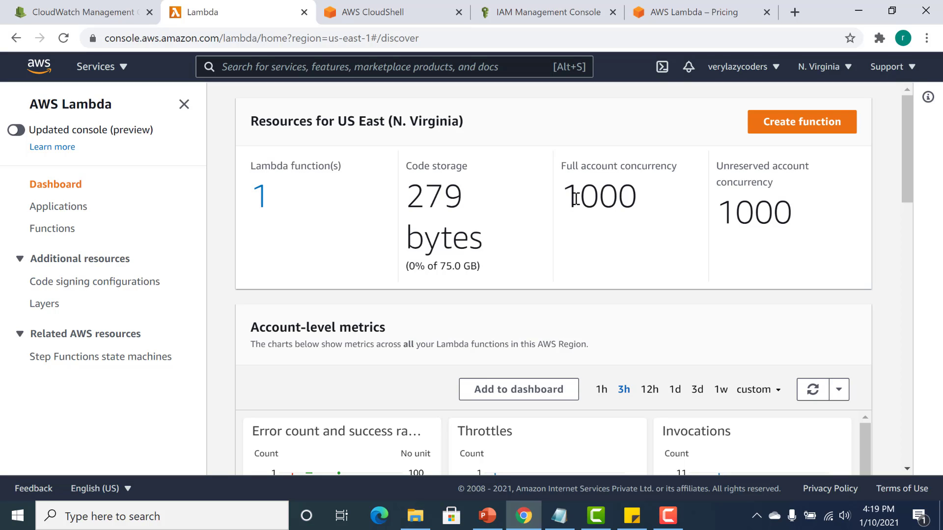
{"action": "left_click_drag", "start_coordinate": [574, 198], "coordinate": [634, 199]}
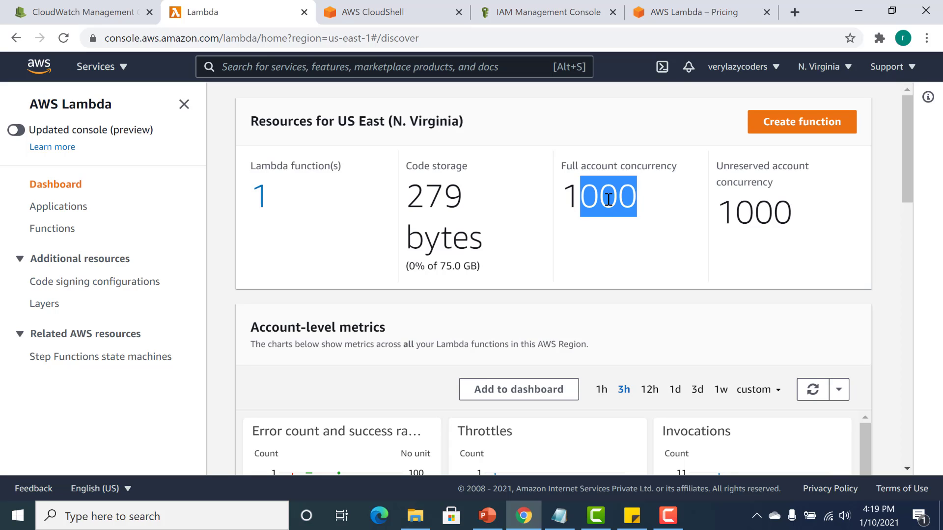
{"action": "left_click", "coordinate": [608, 199]}
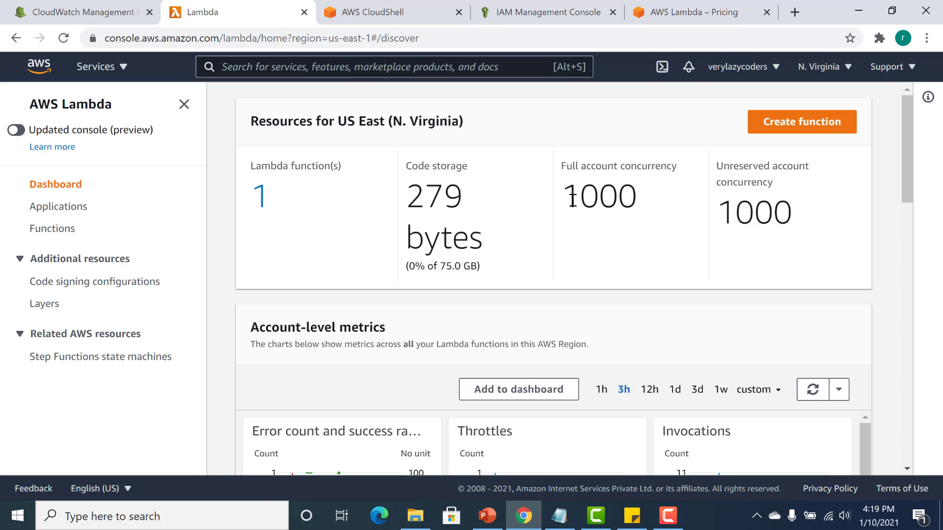
{"action": "left_click_drag", "start_coordinate": [578, 196], "coordinate": [647, 200]}
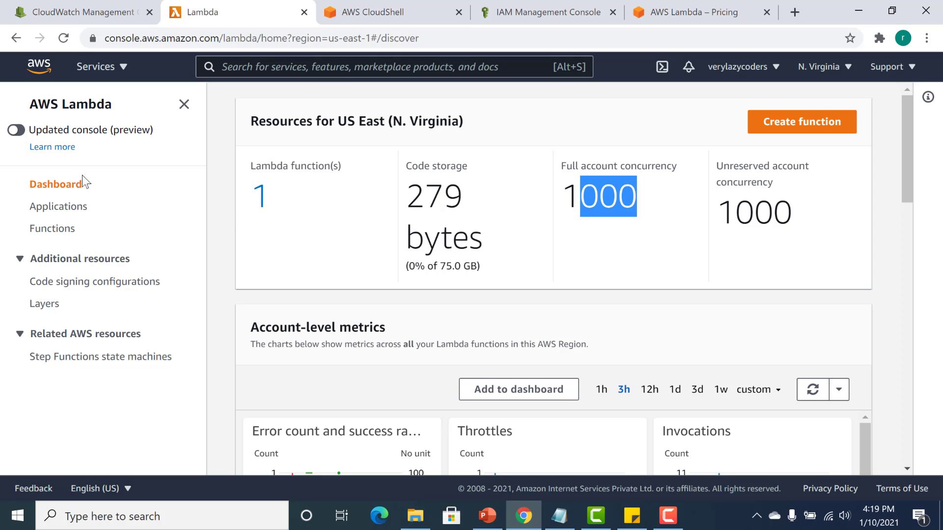
{"action": "left_click", "coordinate": [56, 231]}
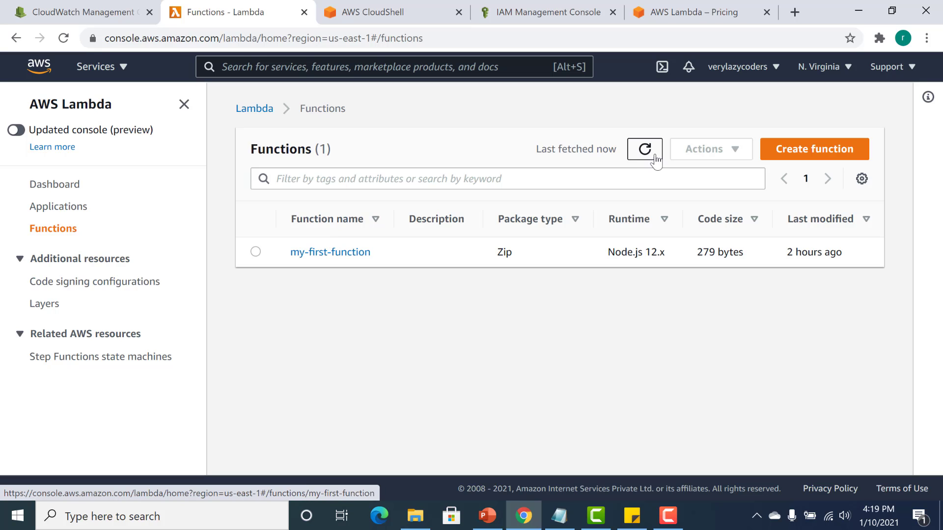
Start creating a Lambda function, view the blueprint and container image options, and choose Author from scratch.
{"action": "left_click", "coordinate": [842, 150]}
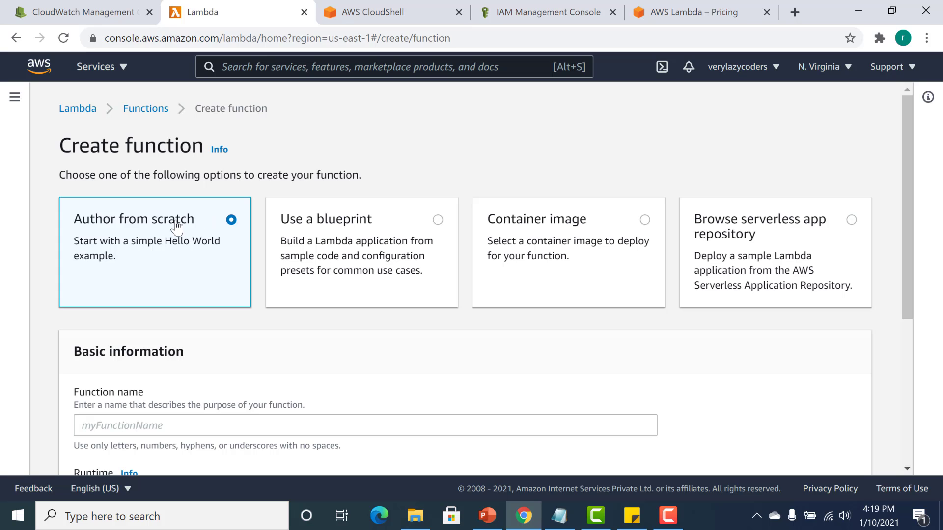
{"action": "left_click", "coordinate": [339, 255]}
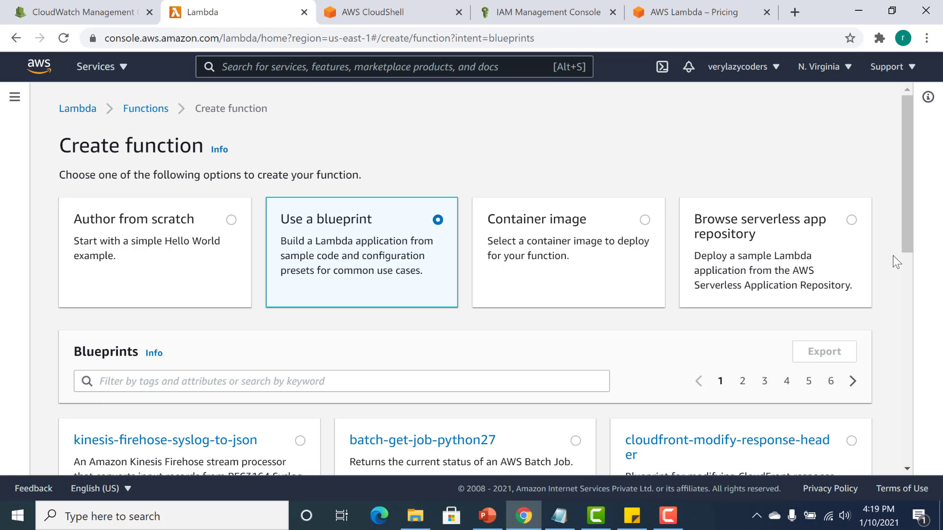
{"action": "left_click", "coordinate": [595, 240]}
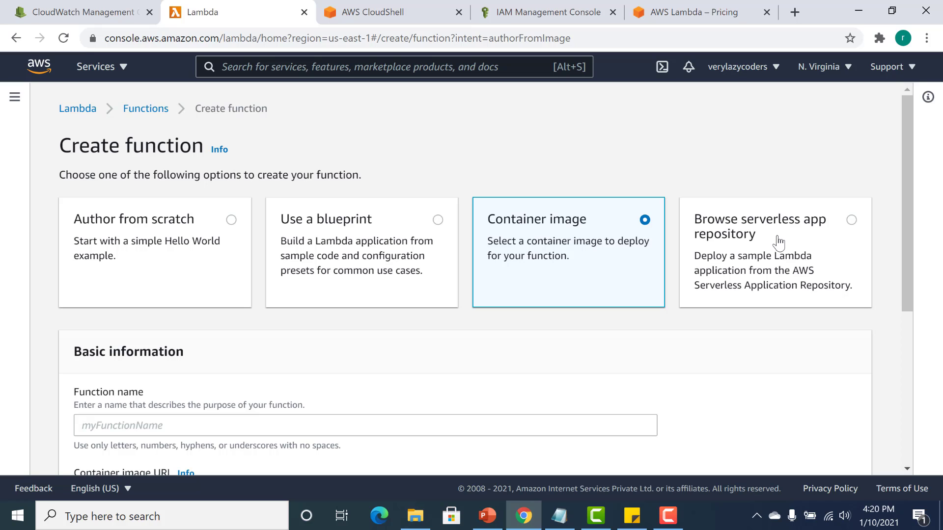
{"action": "left_click", "coordinate": [154, 251]}
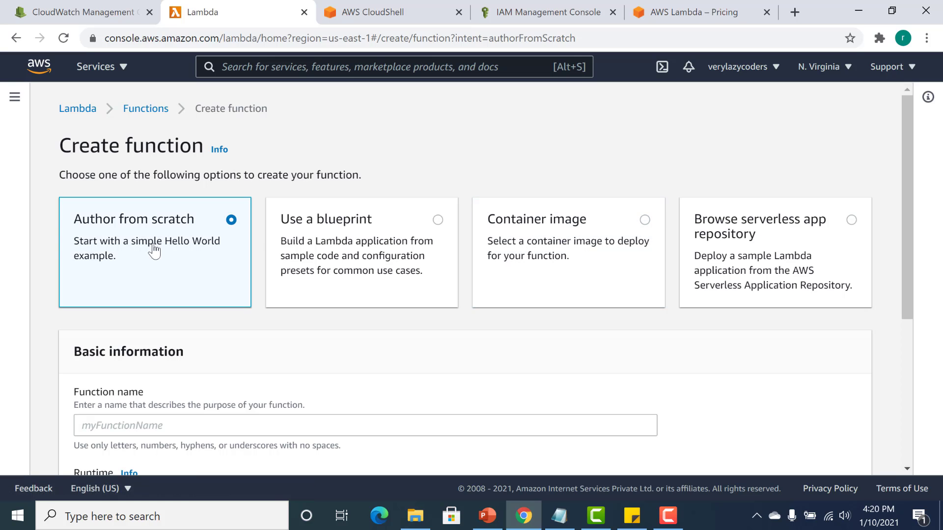
Name the new function my-sec-lambda.
{"action": "left_click_drag", "start_coordinate": [913, 214], "coordinate": [909, 276]}
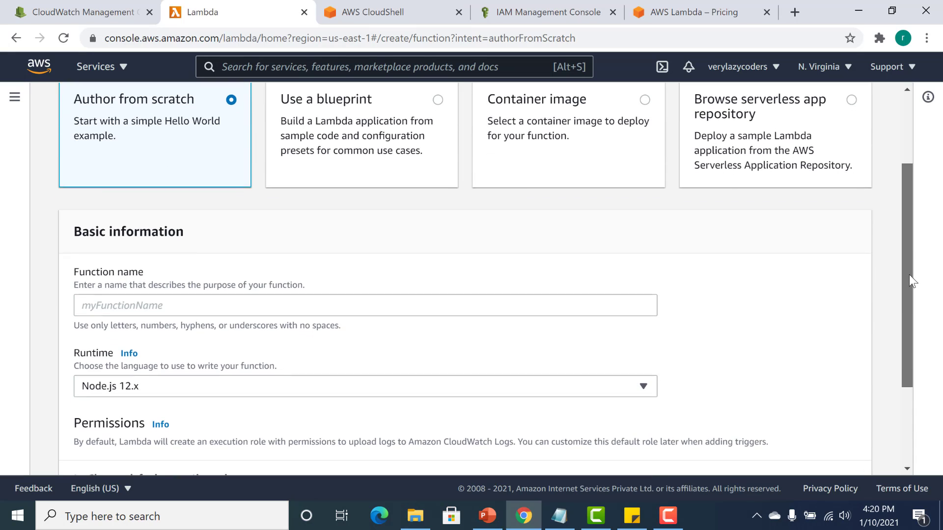
{"action": "left_click", "coordinate": [560, 307]}
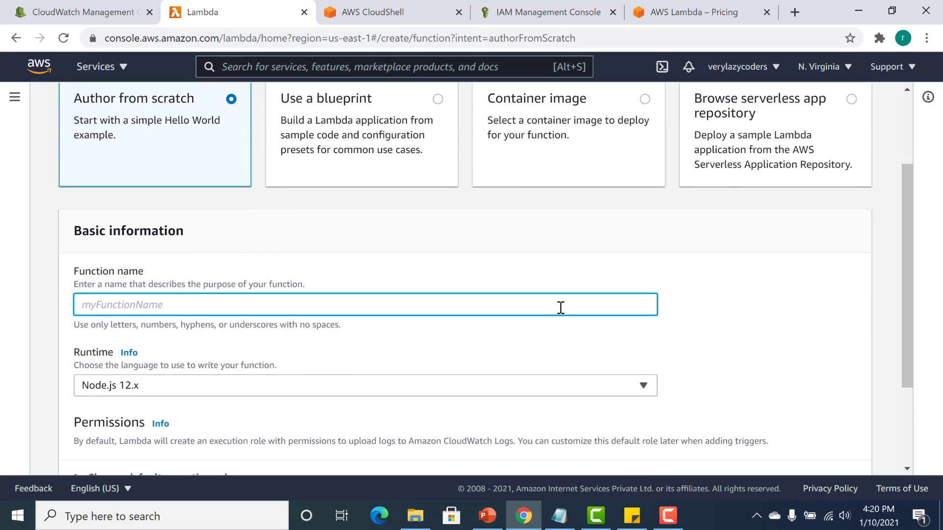
{"action": "type", "text": "my-"}
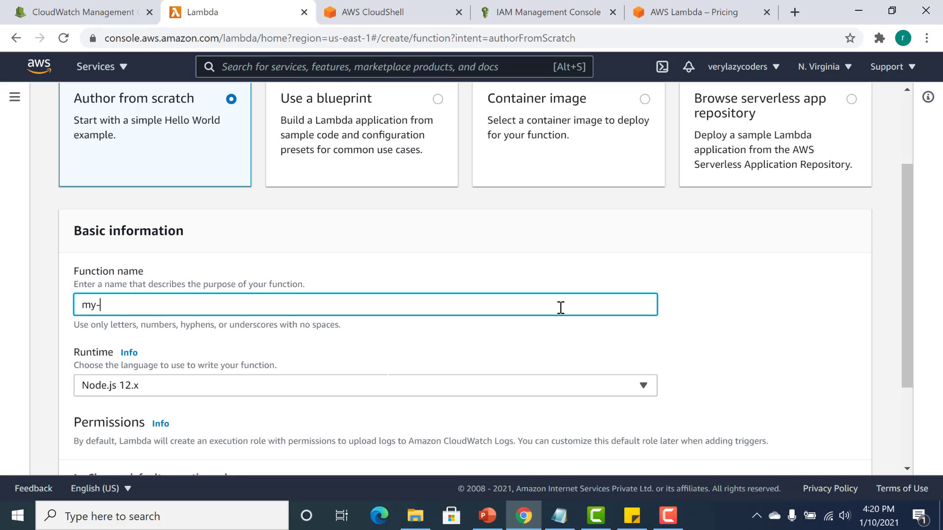
{"action": "type", "text": "sec-lambda"}
Look through the supported runtimes and choose Node.js 12.x for the function.
{"action": "left_click_drag", "start_coordinate": [904, 275], "coordinate": [905, 338]}
{"action": "left_click", "coordinate": [600, 290]}
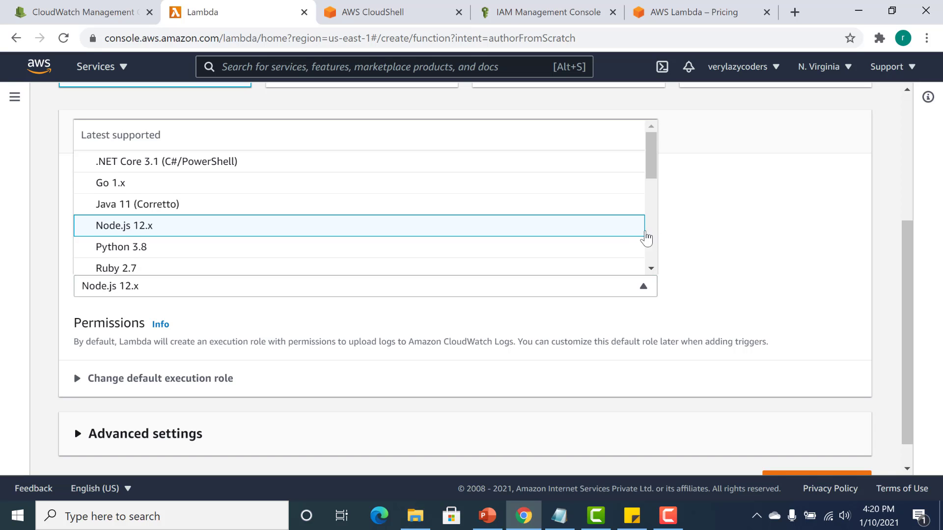
{"action": "left_click", "coordinate": [652, 237]}
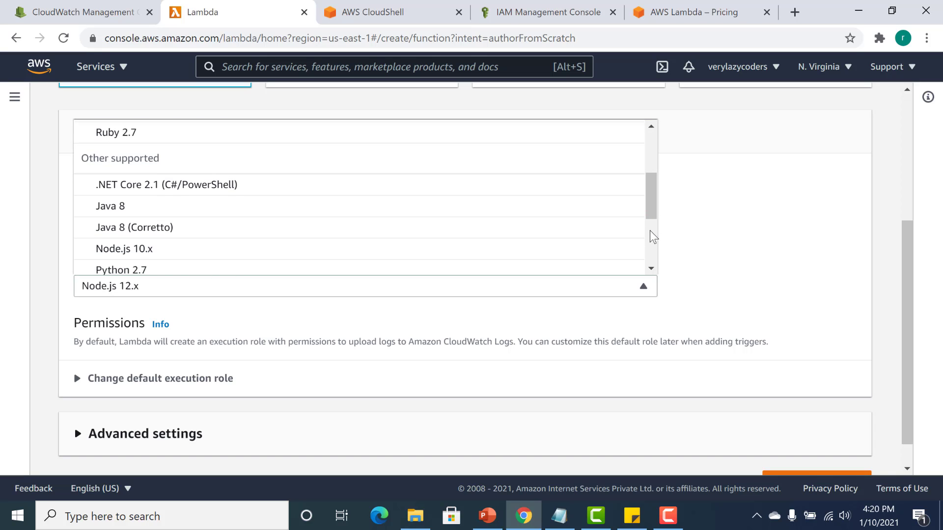
{"action": "left_click_drag", "start_coordinate": [654, 210], "coordinate": [568, 190]}
{"action": "left_click", "coordinate": [409, 219]}
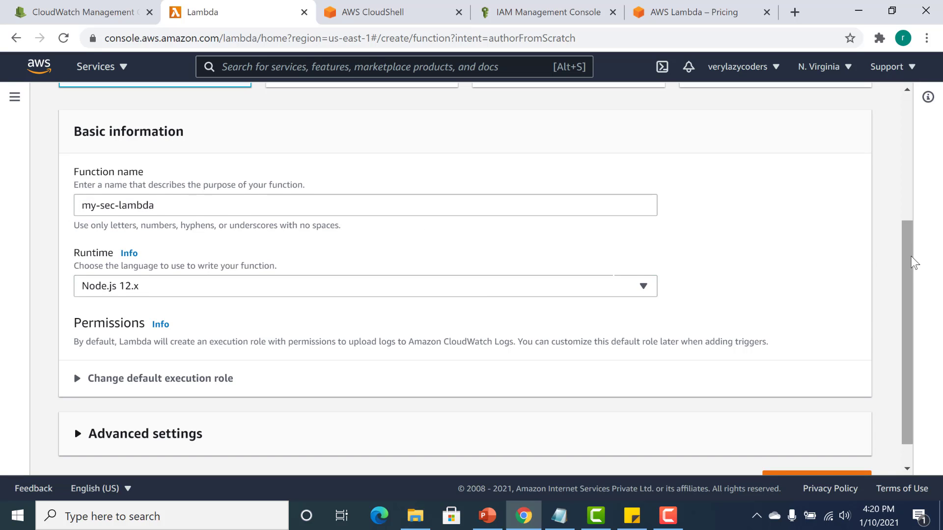
Expand the default execution role options and review the role with basic Lambda permissions and its CloudWatch Logs access.
{"action": "scroll", "coordinate": [914, 263], "scroll_direction": "down", "scroll_amount": 1}
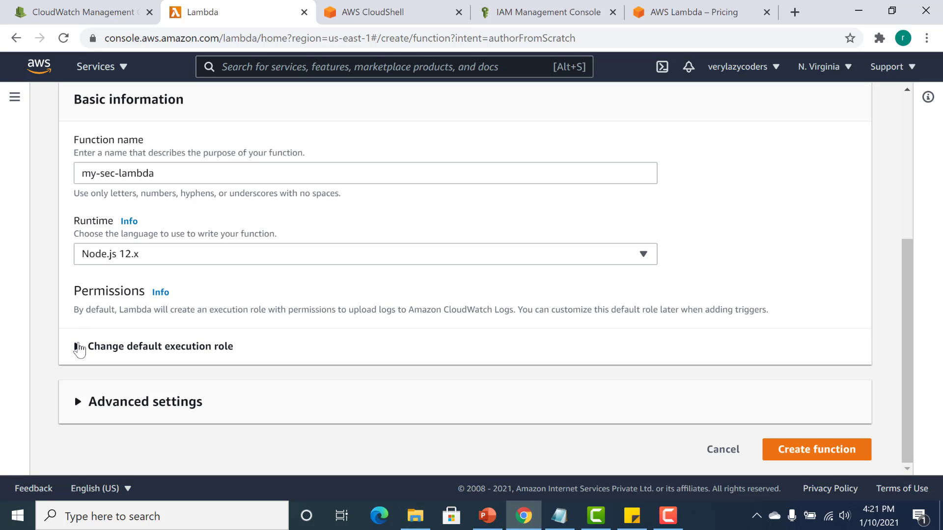
{"action": "left_click", "coordinate": [78, 346]}
{"action": "scroll", "coordinate": [78, 349], "scroll_direction": "down", "scroll_amount": 2}
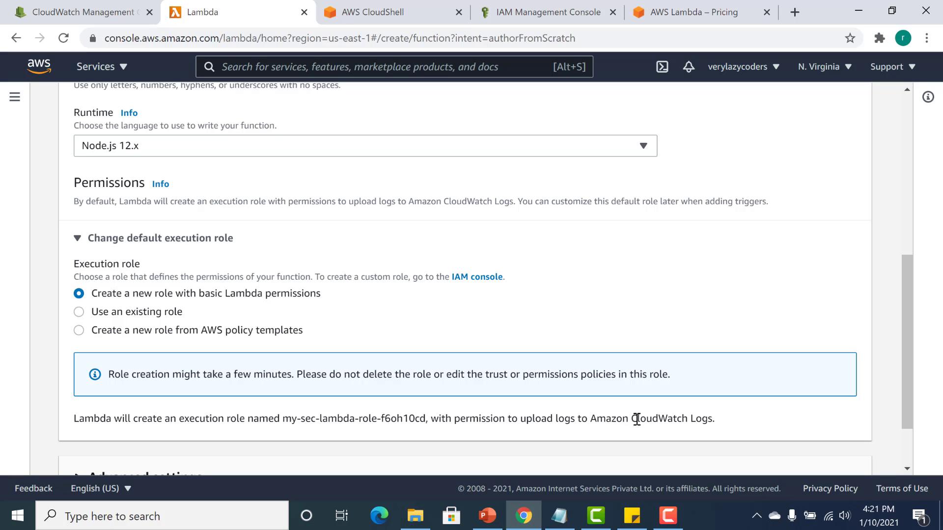
{"action": "left_click_drag", "start_coordinate": [631, 419], "coordinate": [710, 422]}
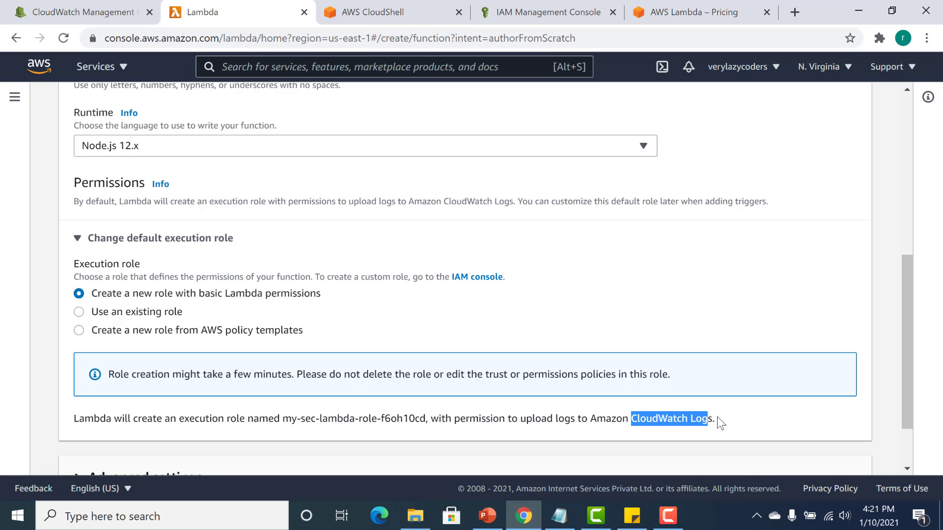
{"action": "left_click_drag", "start_coordinate": [911, 337], "coordinate": [914, 376]}
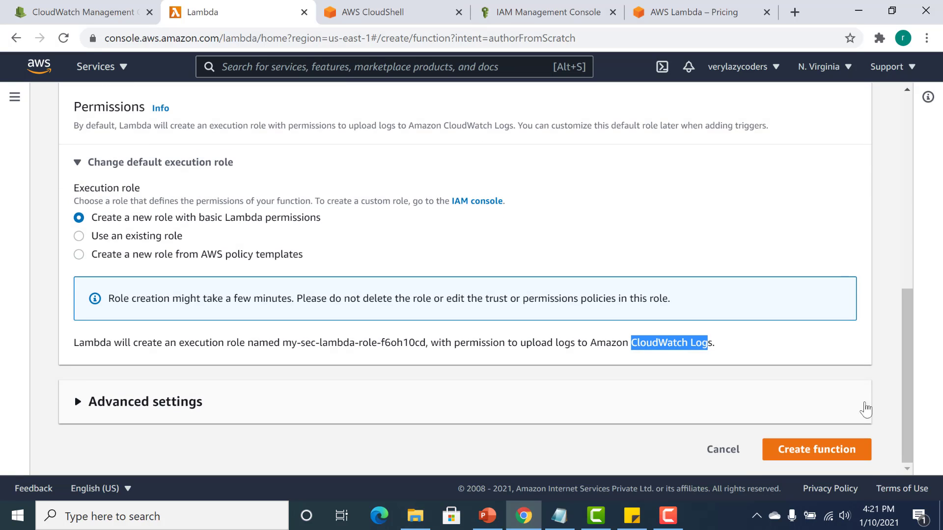
Review the advanced settings and create the my-sec-lambda function.
{"action": "left_click", "coordinate": [549, 412]}
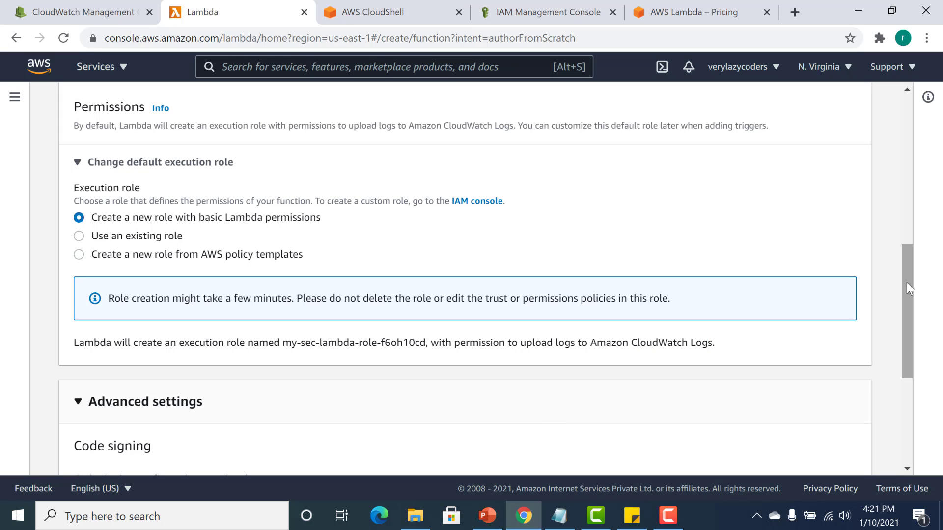
{"action": "left_click_drag", "start_coordinate": [907, 282], "coordinate": [902, 381]}
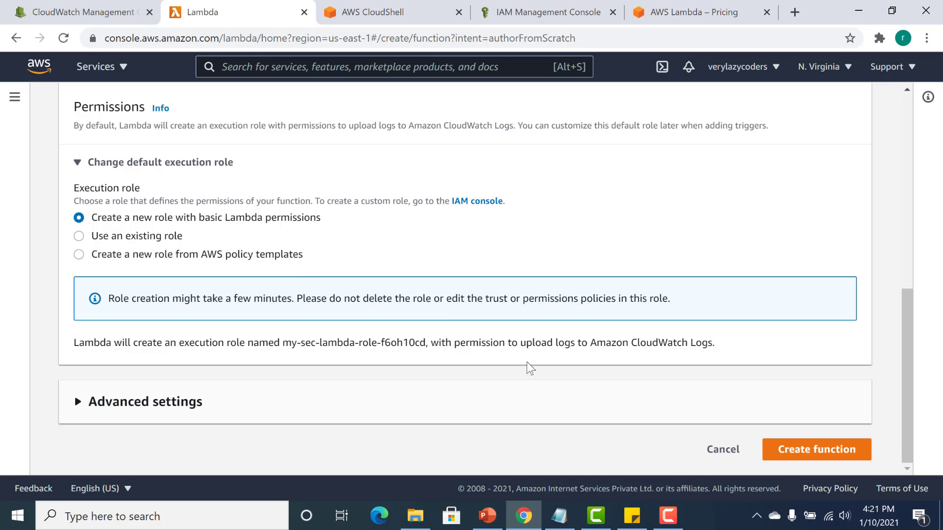
{"action": "left_click", "coordinate": [840, 454]}
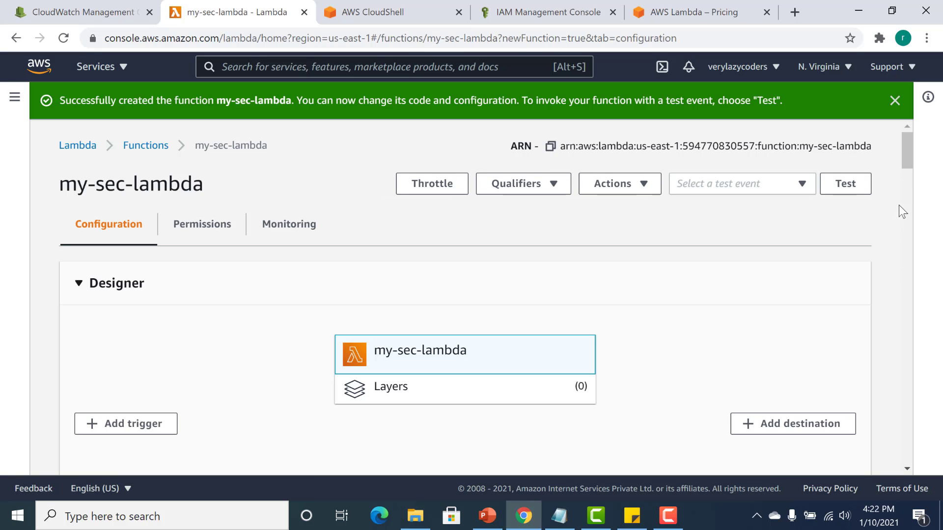
Go past the Designer to the function code and remove the stray "t" before exports.handler in index.js.
{"action": "left_click_drag", "start_coordinate": [909, 154], "coordinate": [909, 161]}
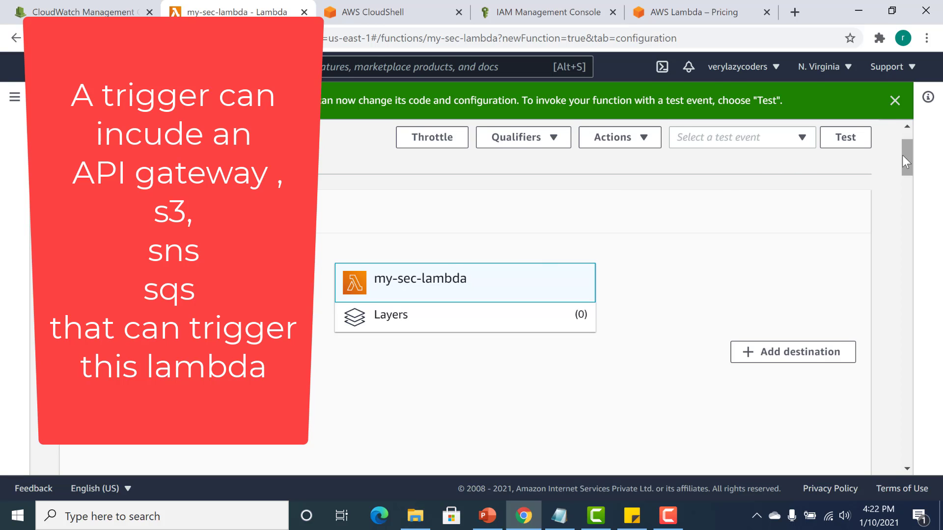
{"action": "left_click_drag", "start_coordinate": [902, 155], "coordinate": [902, 158]}
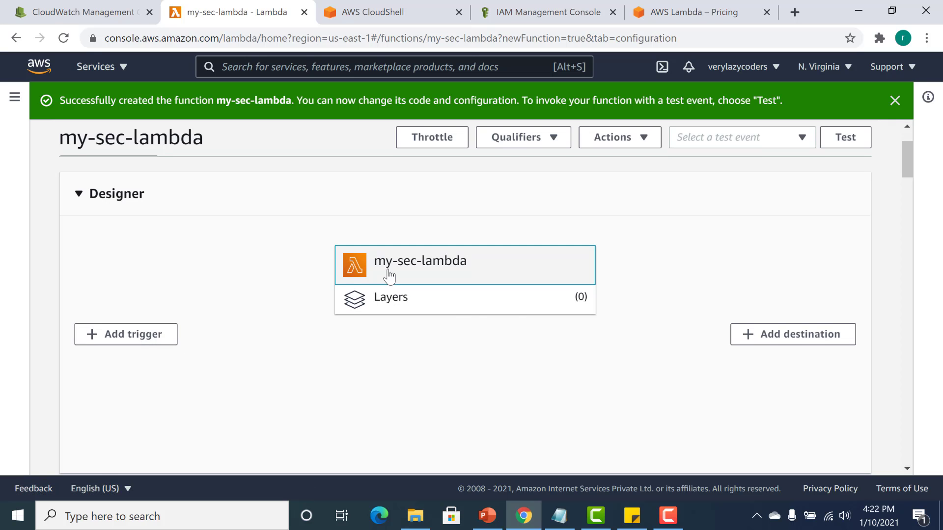
{"action": "left_click_drag", "start_coordinate": [908, 145], "coordinate": [882, 178]}
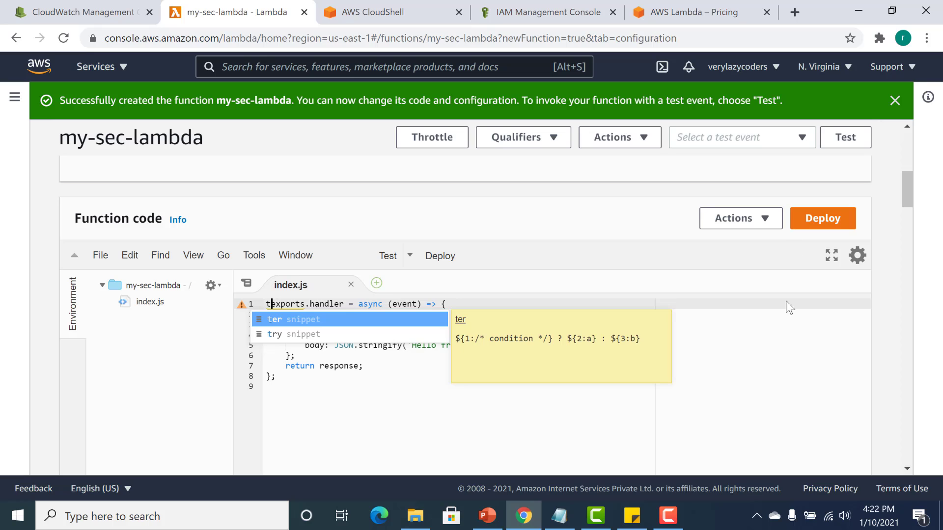
{"action": "left_click", "coordinate": [779, 355]}
{"action": "key", "text": "ctrl+Home"}
{"action": "key", "text": "Delete"}
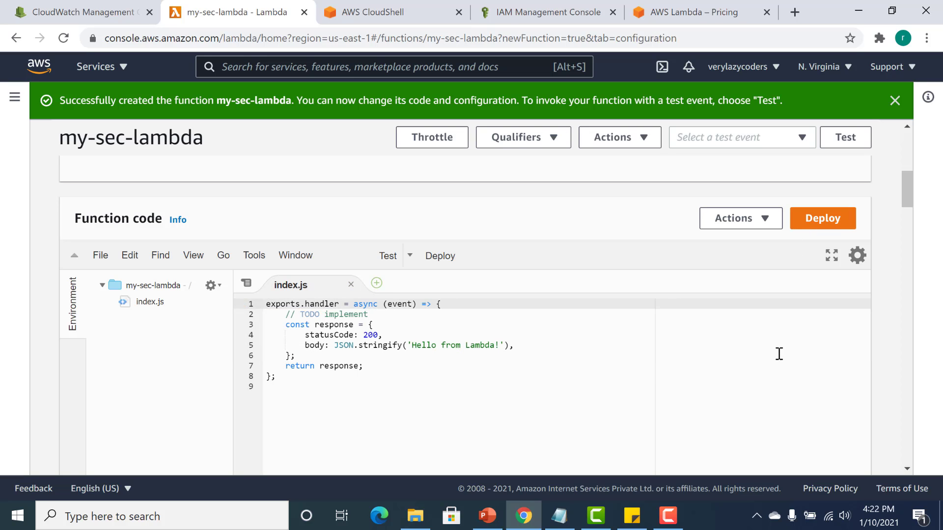
Examine the body of the default handler in index.js.
{"action": "left_click_drag", "start_coordinate": [909, 180], "coordinate": [908, 184]}
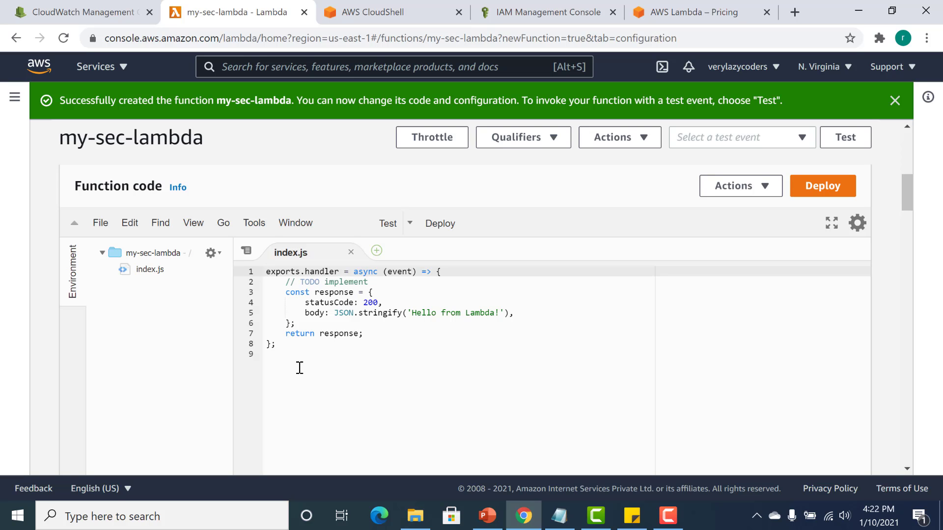
{"action": "left_click_drag", "start_coordinate": [295, 354], "coordinate": [269, 279]}
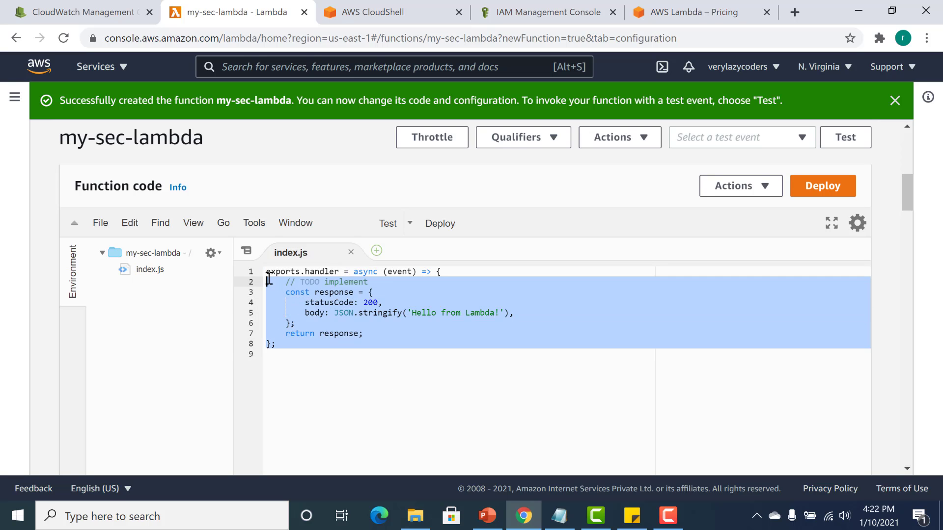
{"action": "left_click", "coordinate": [426, 320]}
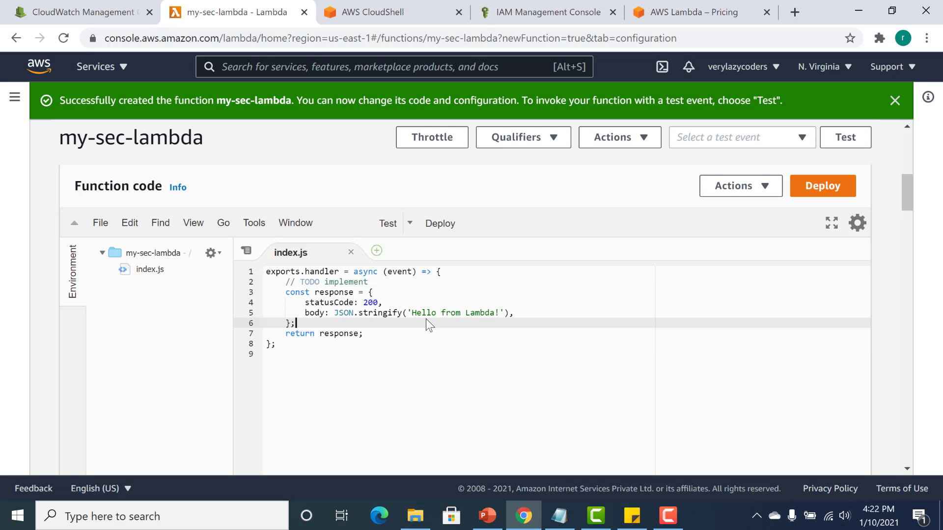
Add the line console.log("abc"); below the TODO comment in index.js, and save and deploy the function.
{"action": "left_click", "coordinate": [391, 278]}
{"action": "key", "text": "Return"}
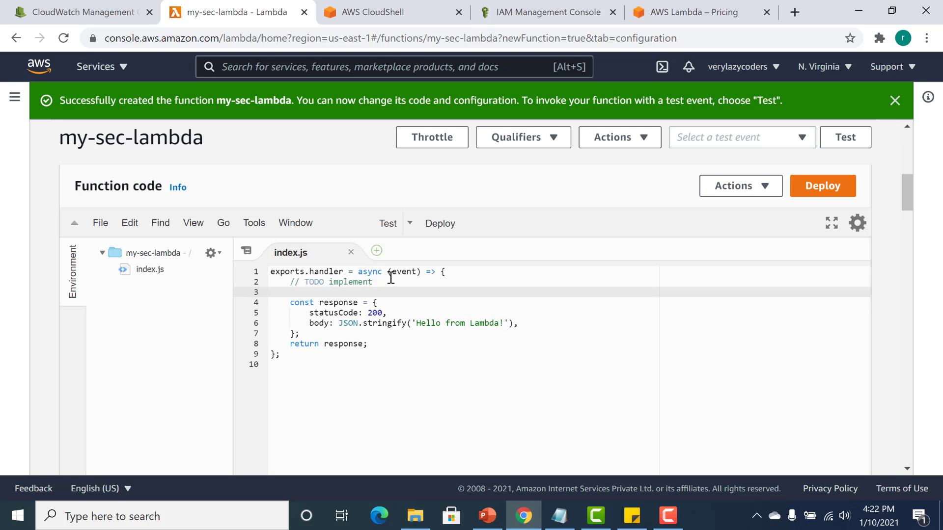
{"action": "type", "text": "console."}
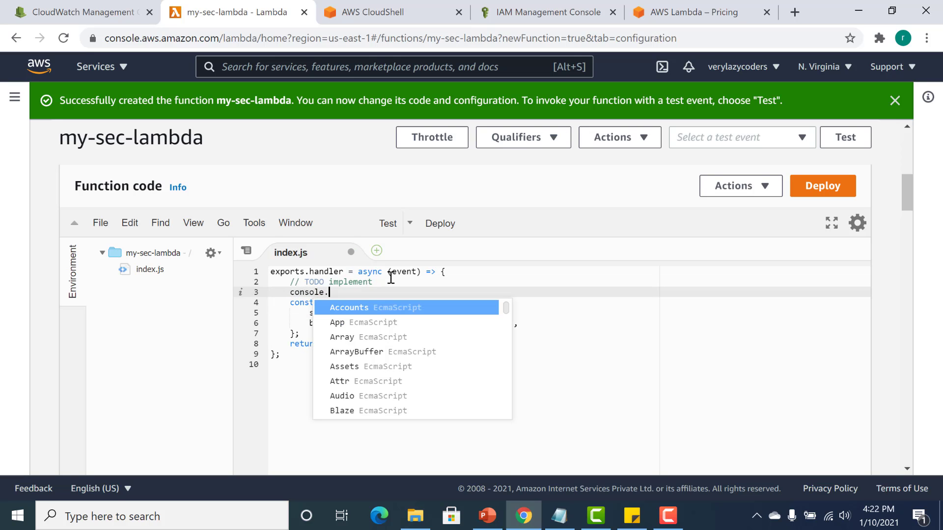
{"action": "type", "text": "log()"}
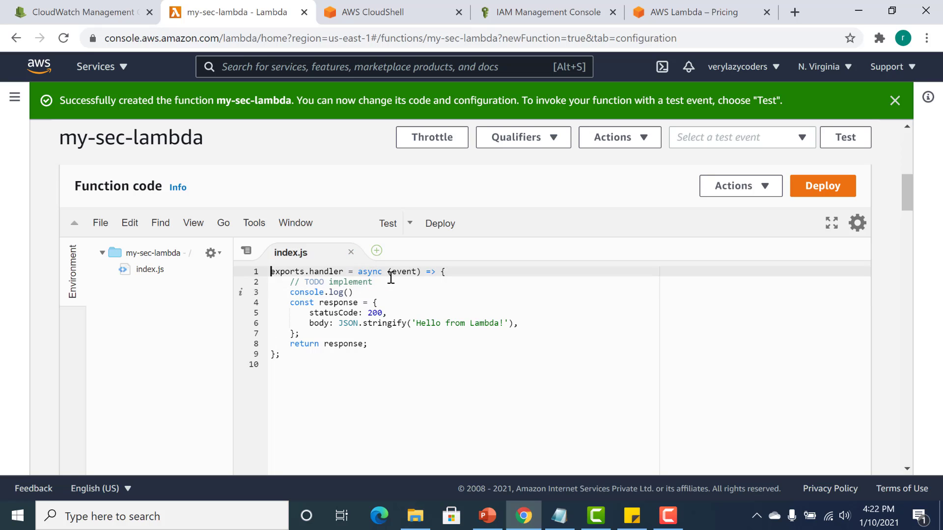
{"action": "left_click", "coordinate": [348, 292]}
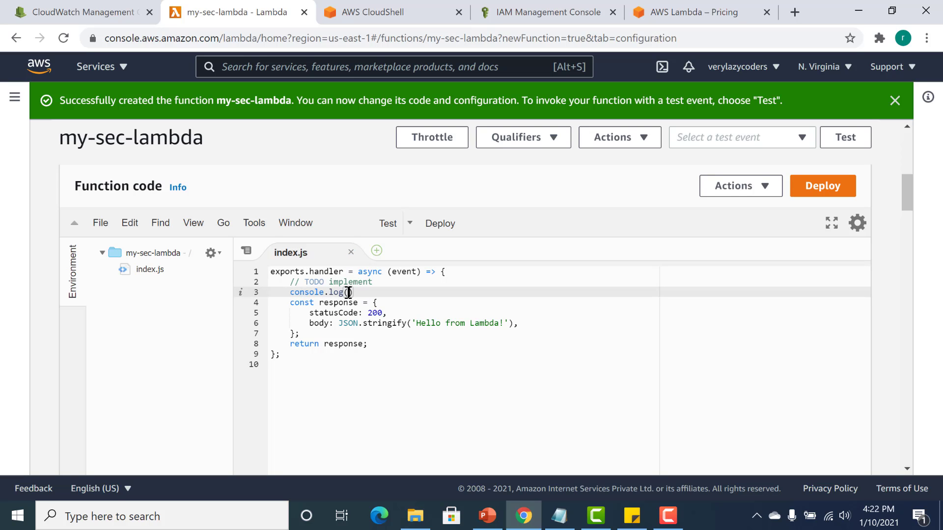
{"action": "type", "text": "\"abc"}
{"action": "key", "text": "End"}
{"action": "type", "text": ";"}
{"action": "key", "text": "ctrl+s"}
{"action": "left_click", "coordinate": [434, 226]}
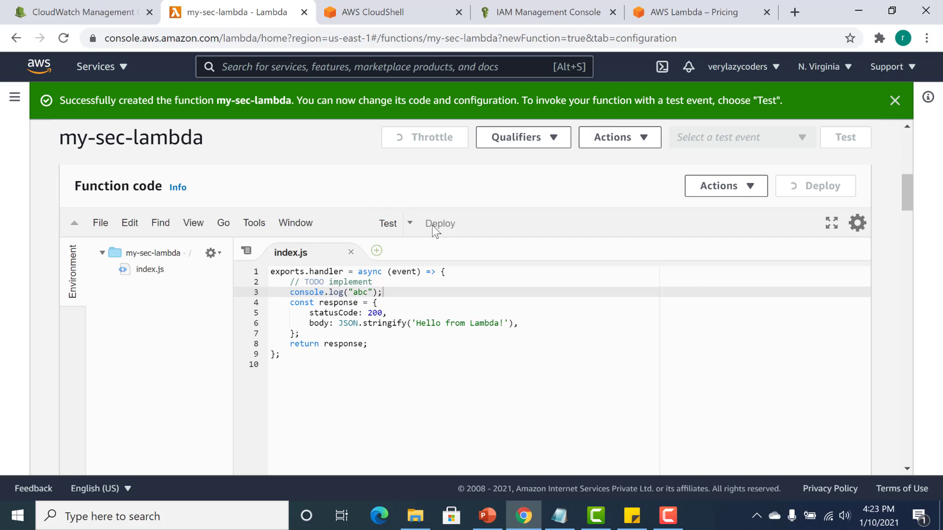
Create a test event named "event" from the hello-world template.
{"action": "left_click", "coordinate": [387, 224]}
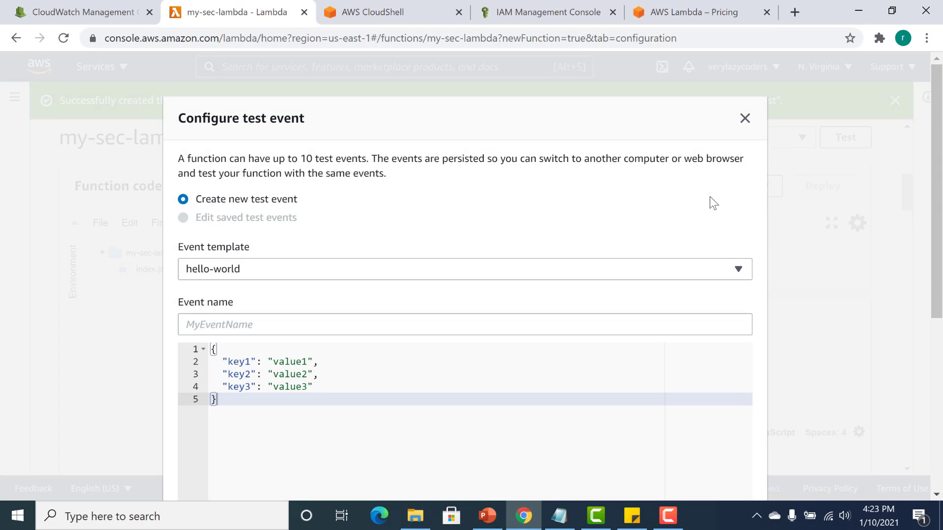
{"action": "scroll", "coordinate": [761, 267], "scroll_direction": "down", "scroll_amount": 4}
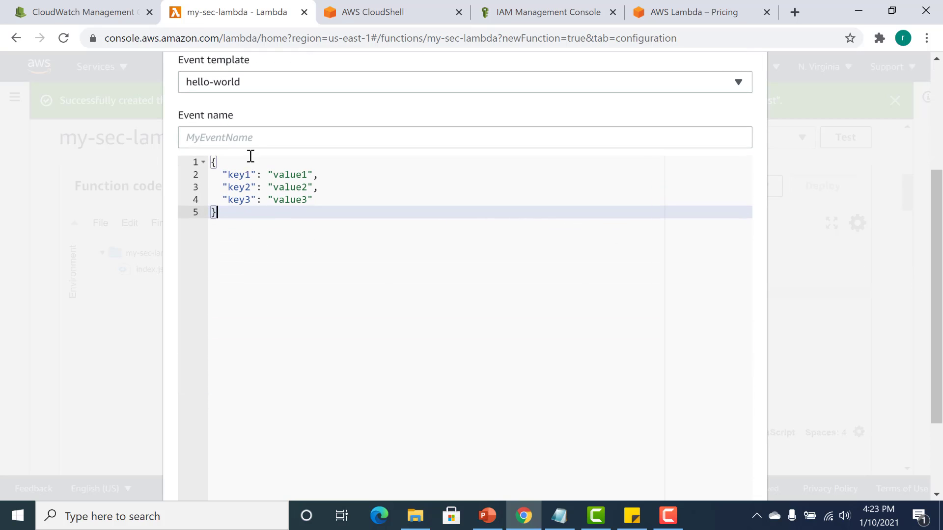
{"action": "left_click", "coordinate": [256, 141]}
{"action": "type", "text": "evn"}
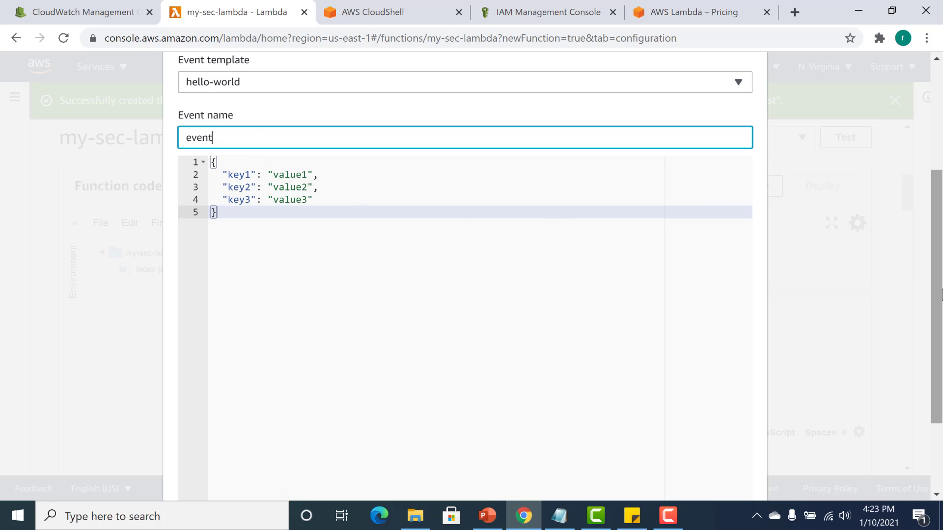
{"action": "scroll", "coordinate": [937, 314], "scroll_direction": "down", "scroll_amount": 2}
{"action": "left_click", "coordinate": [720, 438]}
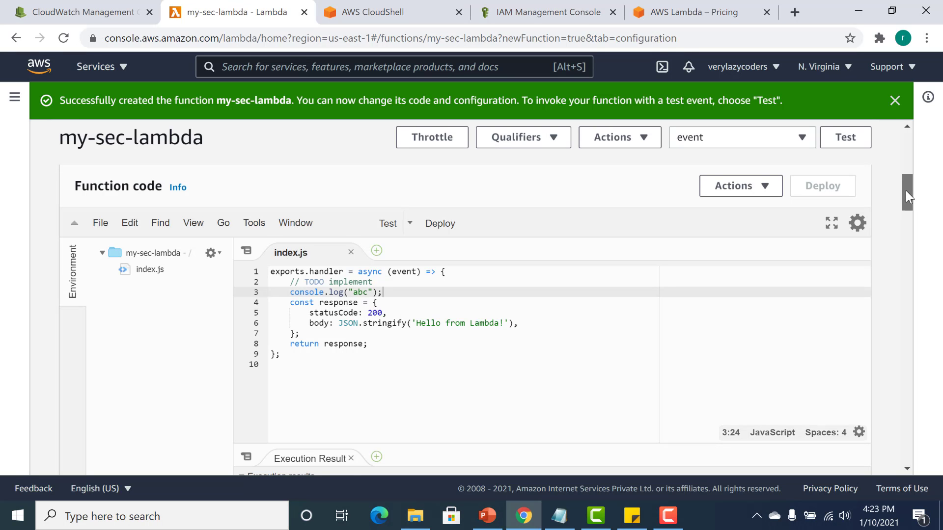
Run the function with the test event and check the returned response and the console.log output in the execution results.
{"action": "scroll", "coordinate": [907, 195], "scroll_direction": "down", "scroll_amount": 2}
{"action": "scroll", "coordinate": [908, 198], "scroll_direction": "up", "scroll_amount": 3}
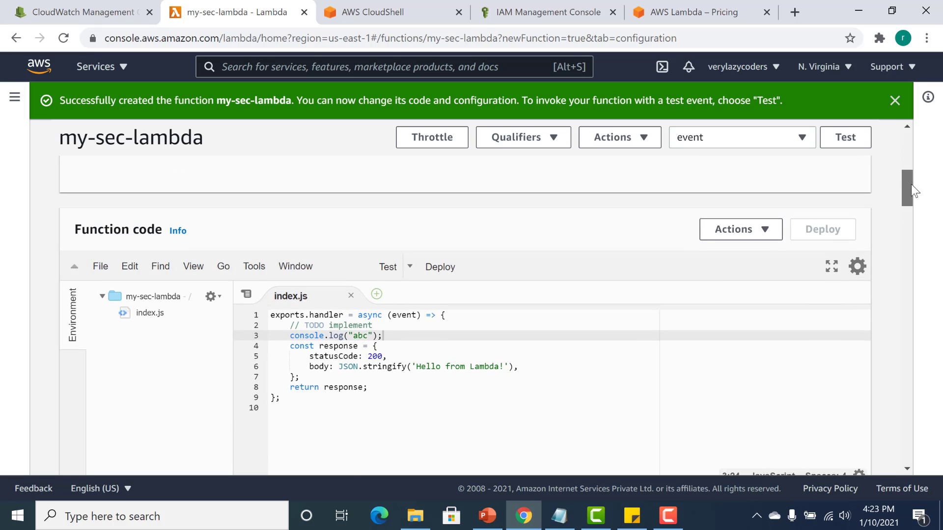
{"action": "scroll", "coordinate": [912, 187], "scroll_direction": "down", "scroll_amount": 1}
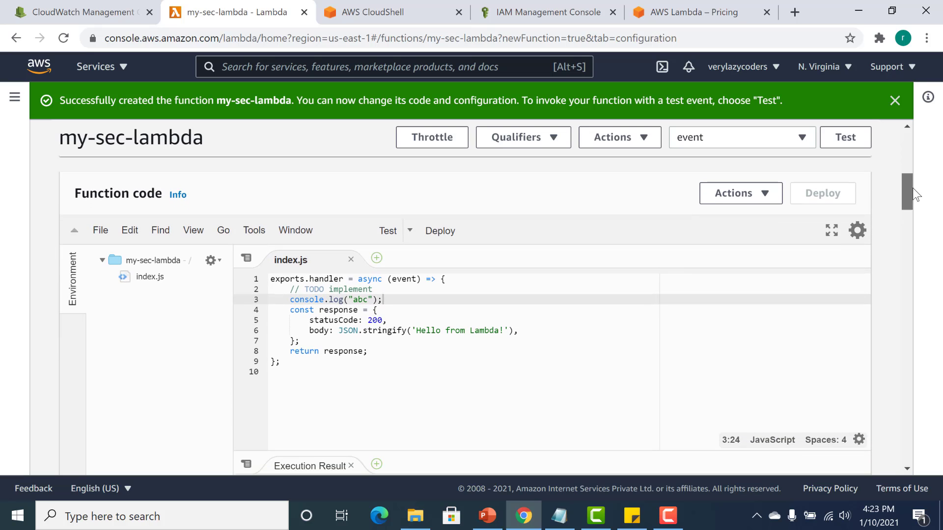
{"action": "left_click", "coordinate": [386, 231]}
{"action": "left_click_drag", "start_coordinate": [906, 197], "coordinate": [903, 213]}
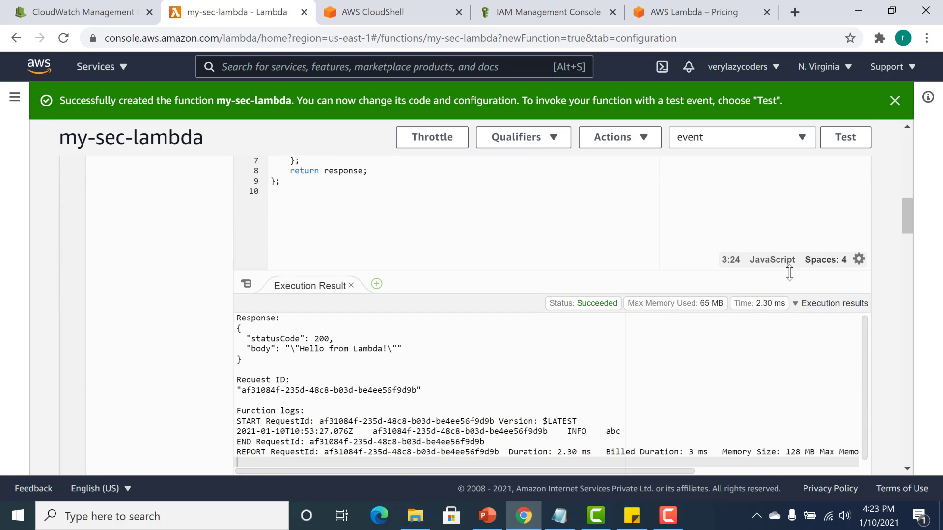
{"action": "left_click_drag", "start_coordinate": [265, 360], "coordinate": [237, 317]}
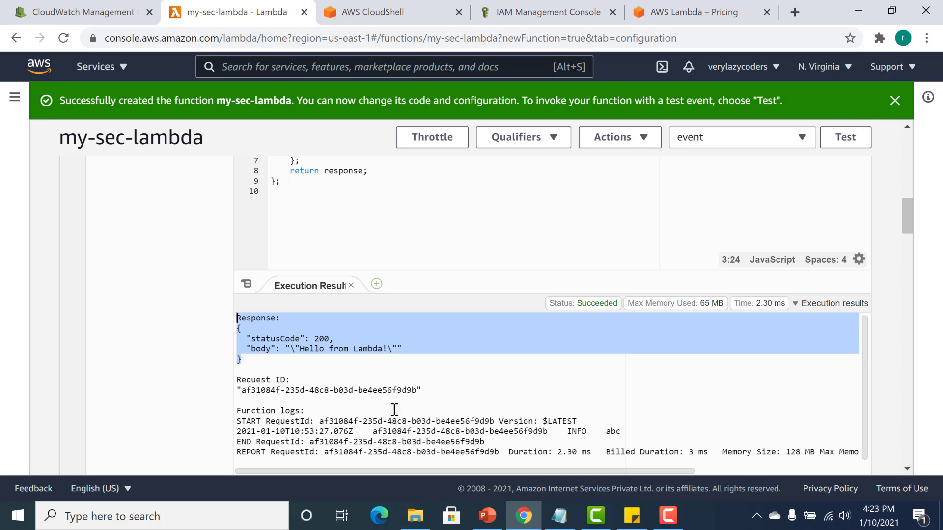
{"action": "left_click_drag", "start_coordinate": [608, 431], "coordinate": [614, 431]}
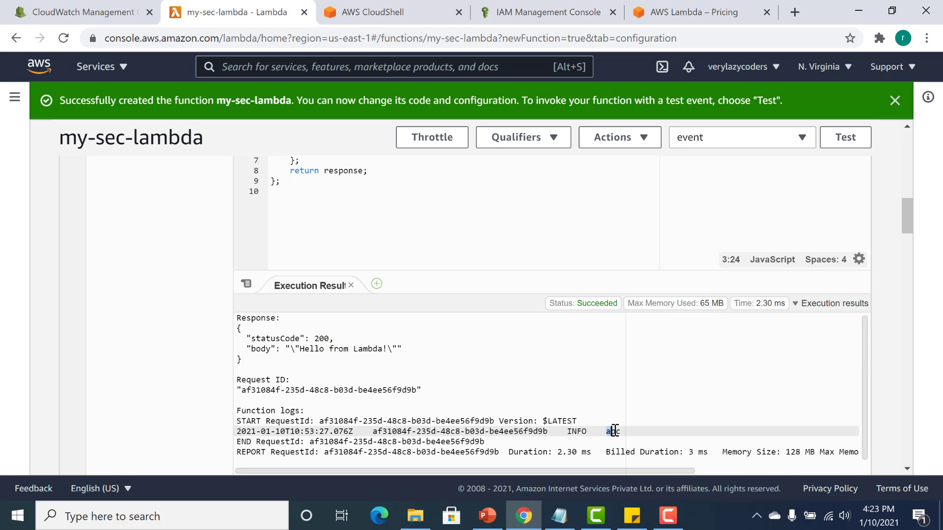
Look at the available options for uploading the function code, without choosing one.
{"action": "left_click_drag", "start_coordinate": [903, 229], "coordinate": [906, 198]}
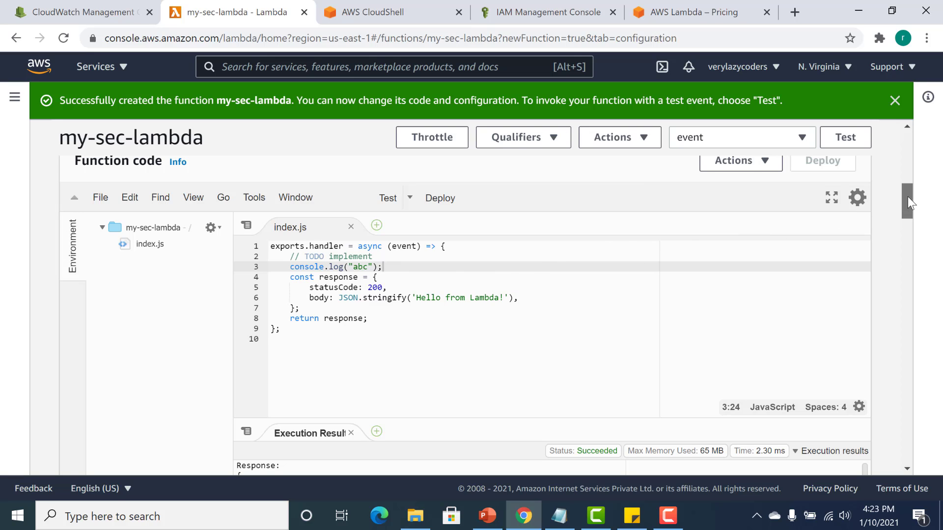
{"action": "left_click_drag", "start_coordinate": [907, 196], "coordinate": [906, 186]}
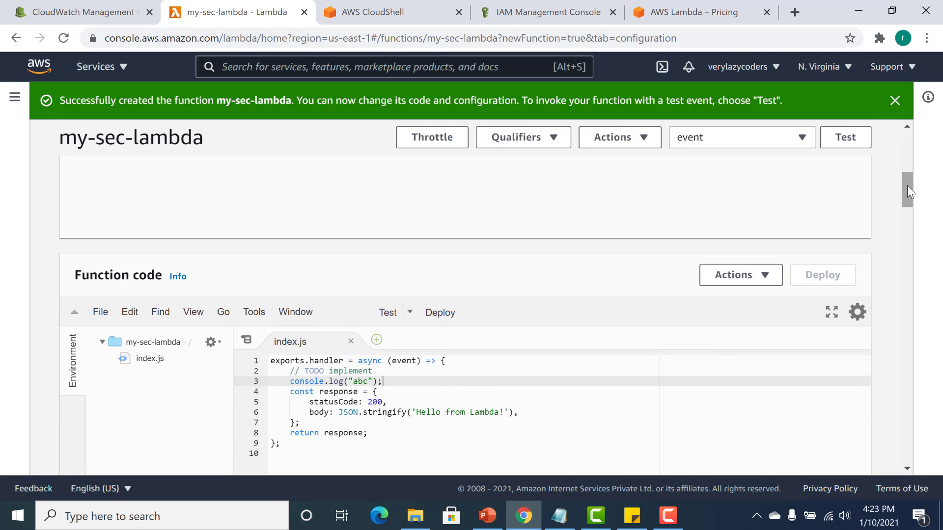
{"action": "left_click", "coordinate": [745, 278]}
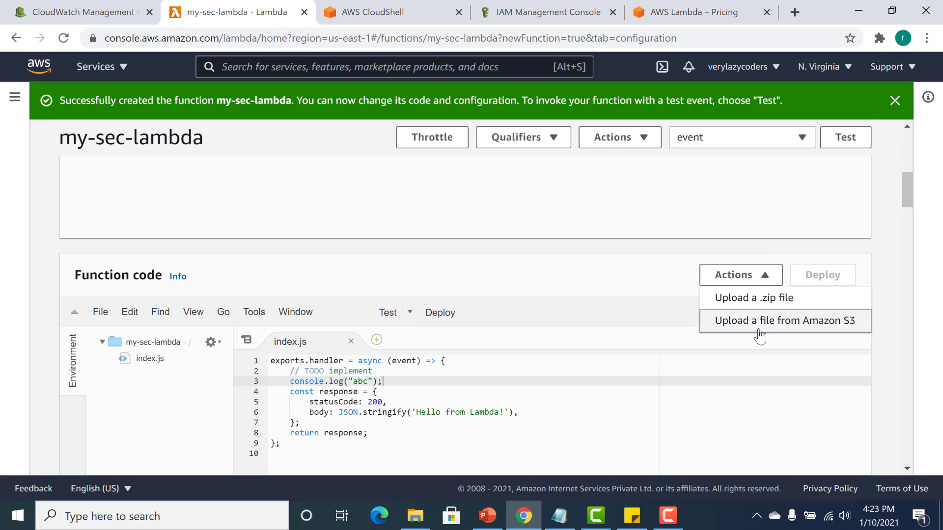
{"action": "left_click", "coordinate": [608, 381]}
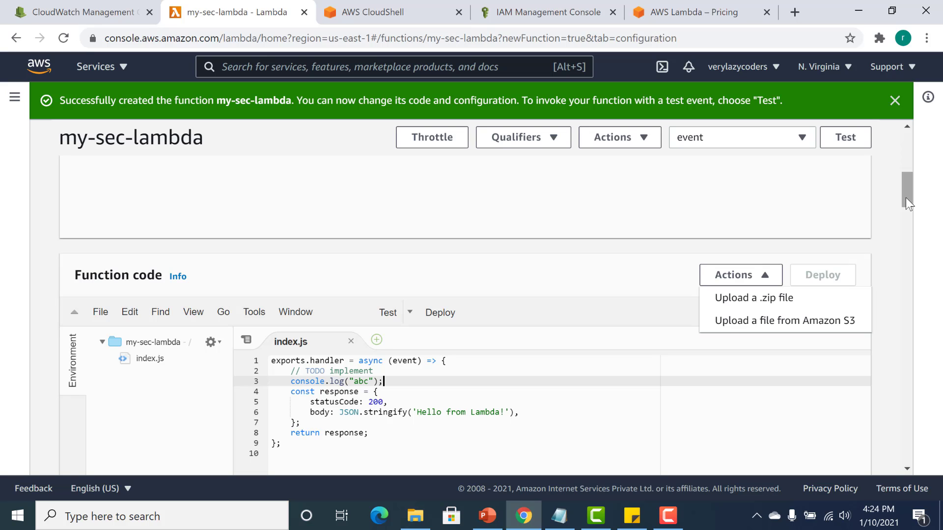
{"action": "left_click", "coordinate": [765, 274]}
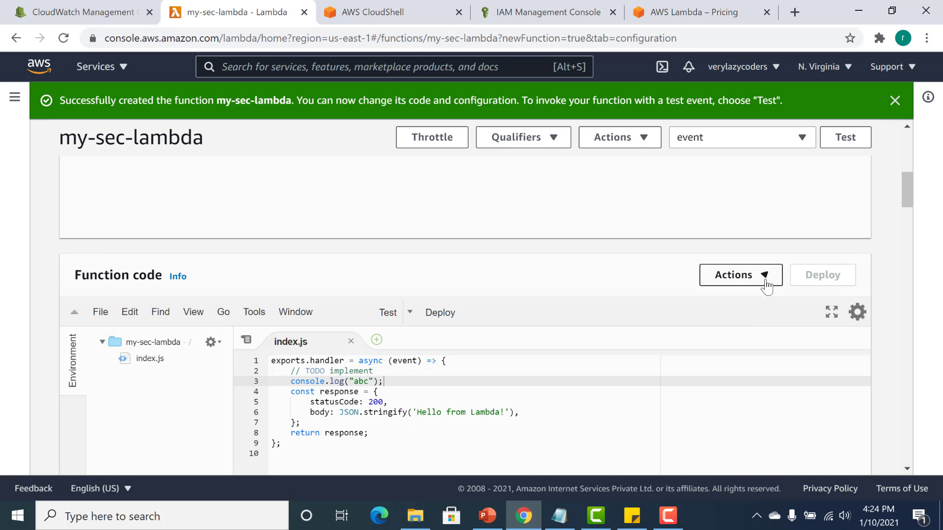
Compare the runtime and handler in the runtime settings with the exported handler name in index.js.
{"action": "left_click_drag", "start_coordinate": [906, 184], "coordinate": [906, 245]}
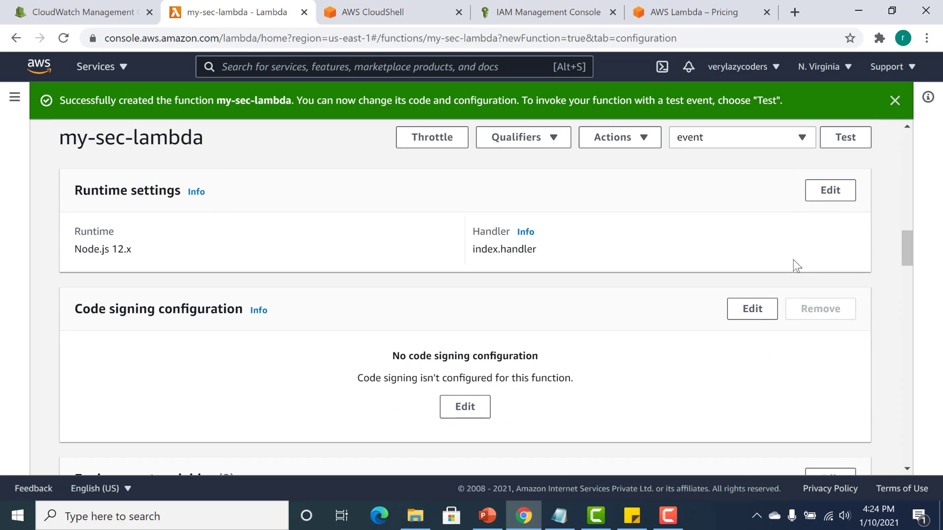
{"action": "double_click", "coordinate": [103, 249]}
{"action": "left_click_drag", "start_coordinate": [904, 246], "coordinate": [907, 195]}
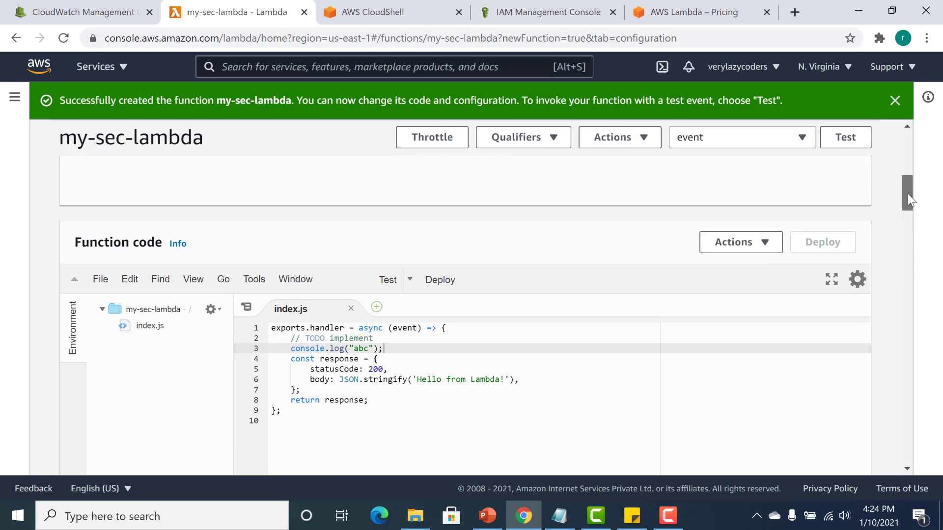
{"action": "double_click", "coordinate": [326, 333]}
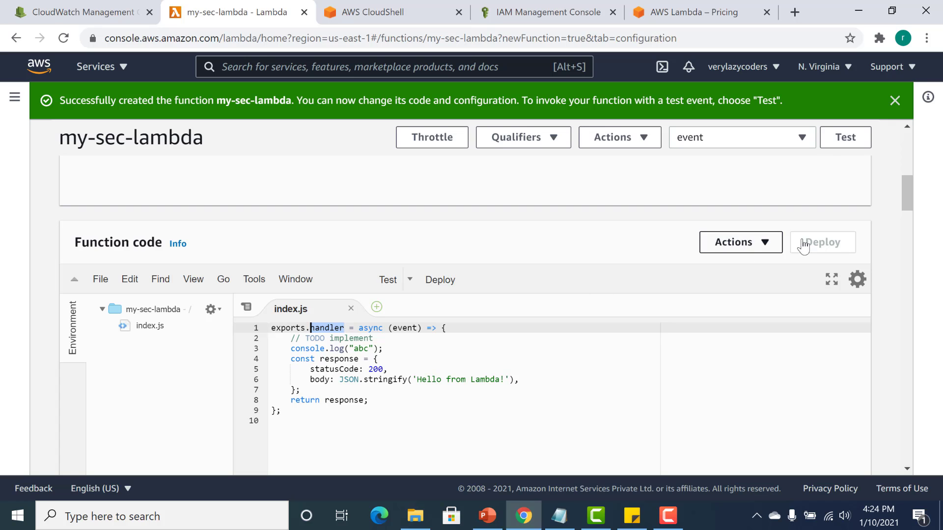
Change the handler in the runtime settings to index.handler1 and save.
{"action": "left_click_drag", "start_coordinate": [905, 194], "coordinate": [911, 241]}
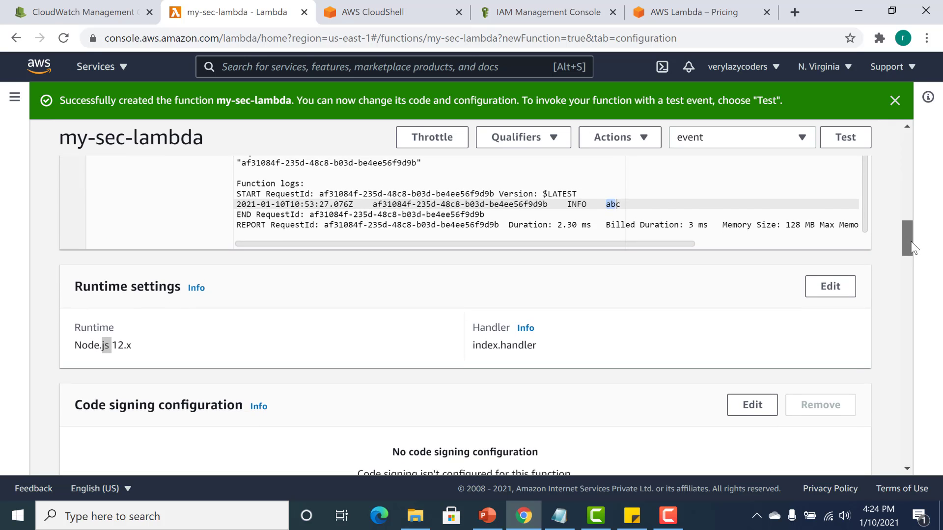
{"action": "left_click", "coordinate": [831, 293]}
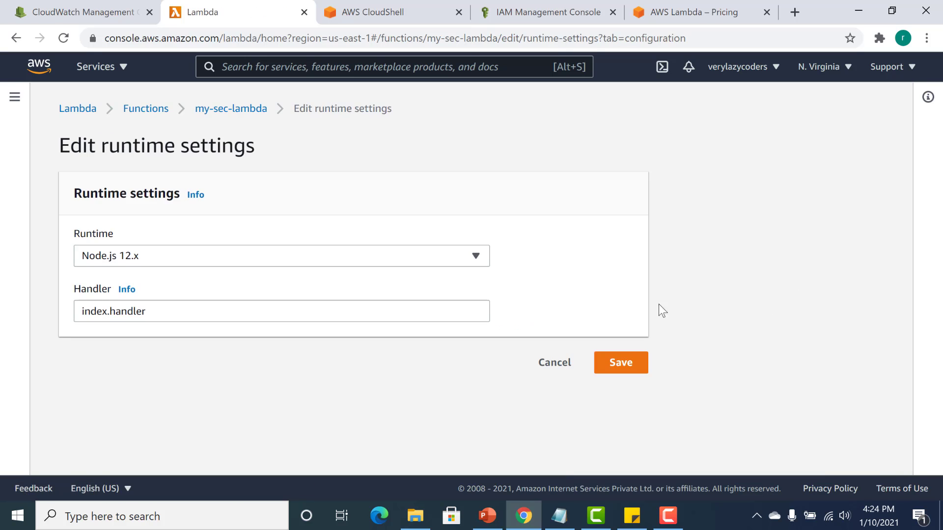
{"action": "left_click", "coordinate": [335, 309]}
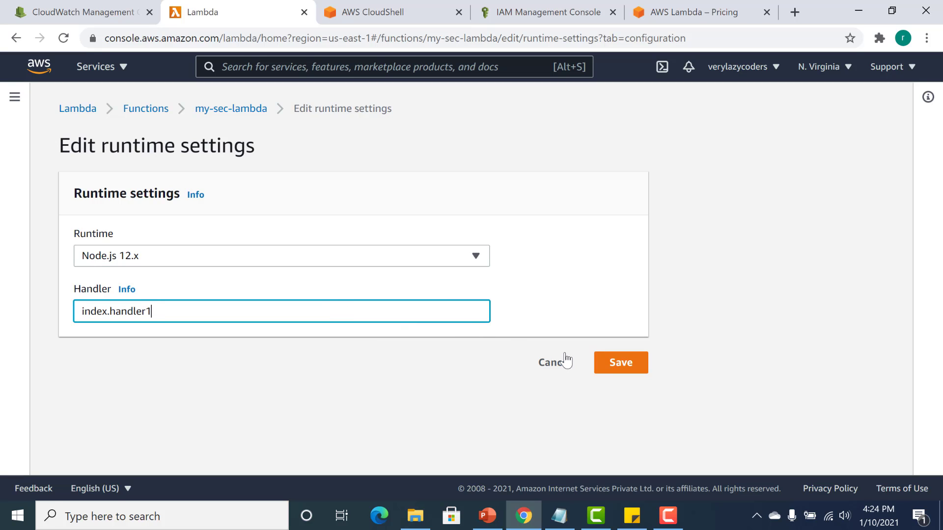
{"action": "left_click", "coordinate": [614, 362]}
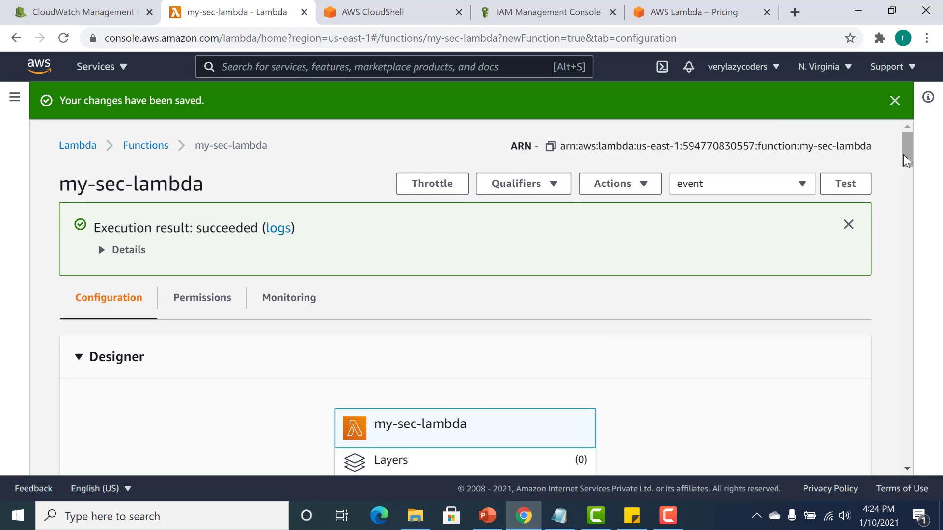
Test the function with the changed handler setting and expand the details of the execution result.
{"action": "left_click_drag", "start_coordinate": [903, 155], "coordinate": [902, 202]}
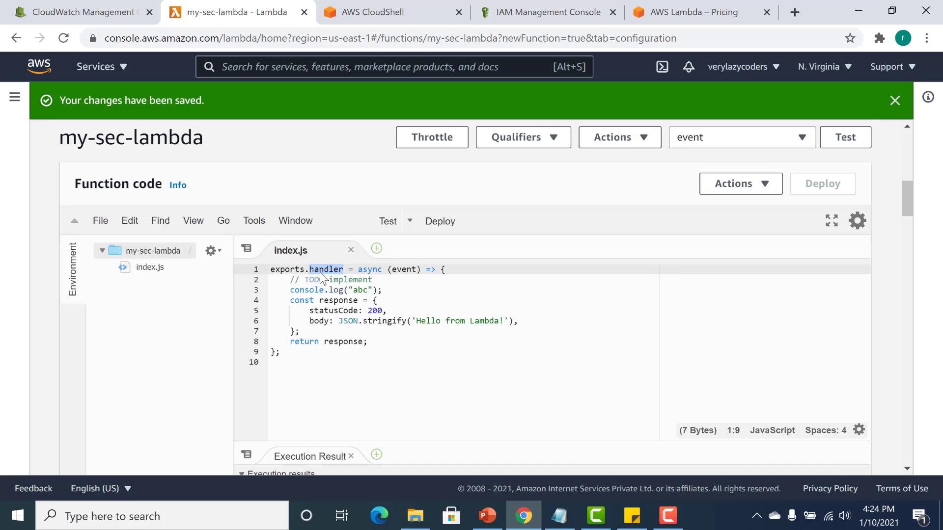
{"action": "left_click", "coordinate": [862, 150]}
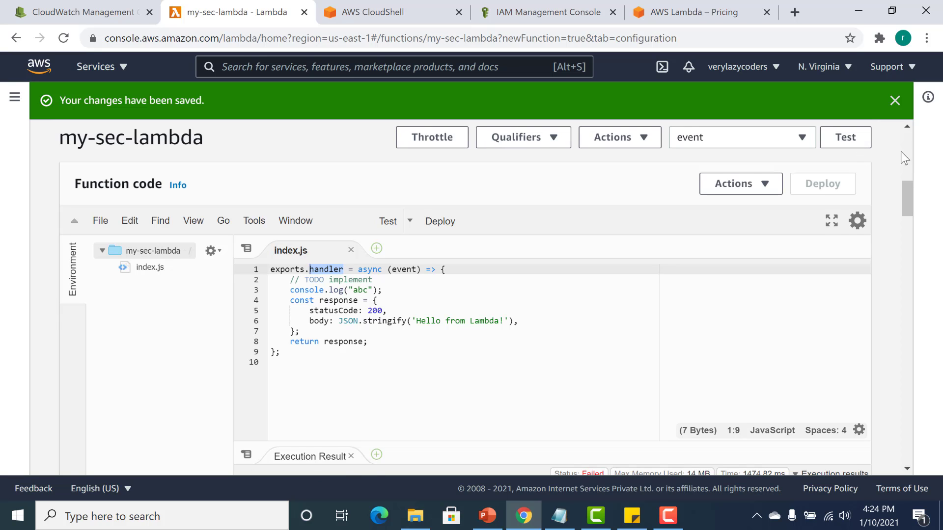
{"action": "scroll", "coordinate": [903, 151], "scroll_direction": "up", "scroll_amount": 5}
{"action": "left_click_drag", "start_coordinate": [903, 151], "coordinate": [906, 132]}
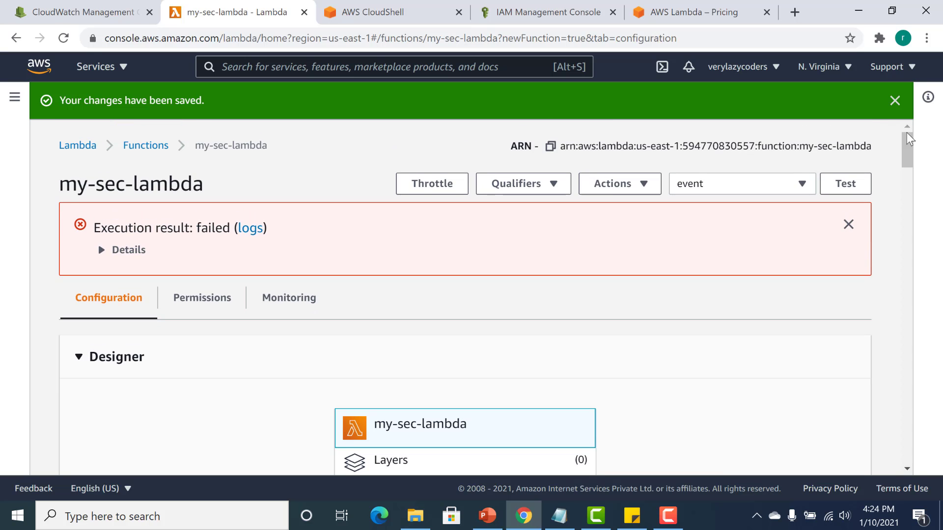
{"action": "left_click", "coordinate": [107, 249]}
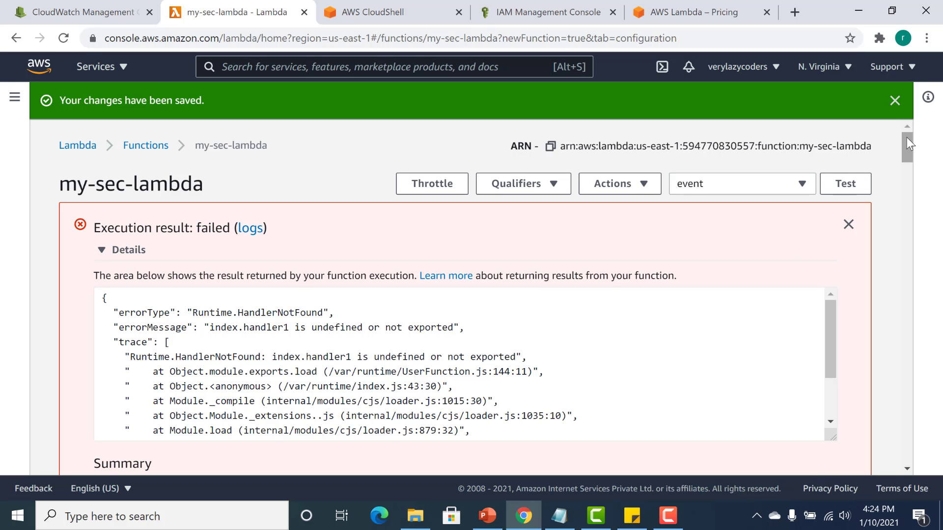
Rename the exported function in index.js to handler1 and deploy the code.
{"action": "left_click_drag", "start_coordinate": [906, 137], "coordinate": [909, 228]}
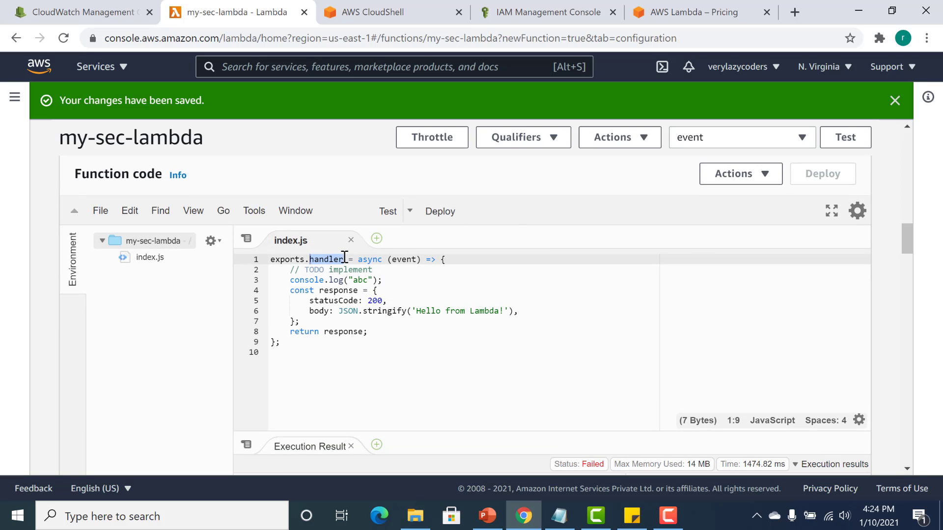
{"action": "left_click", "coordinate": [344, 258]}
{"action": "type", "text": "1"}
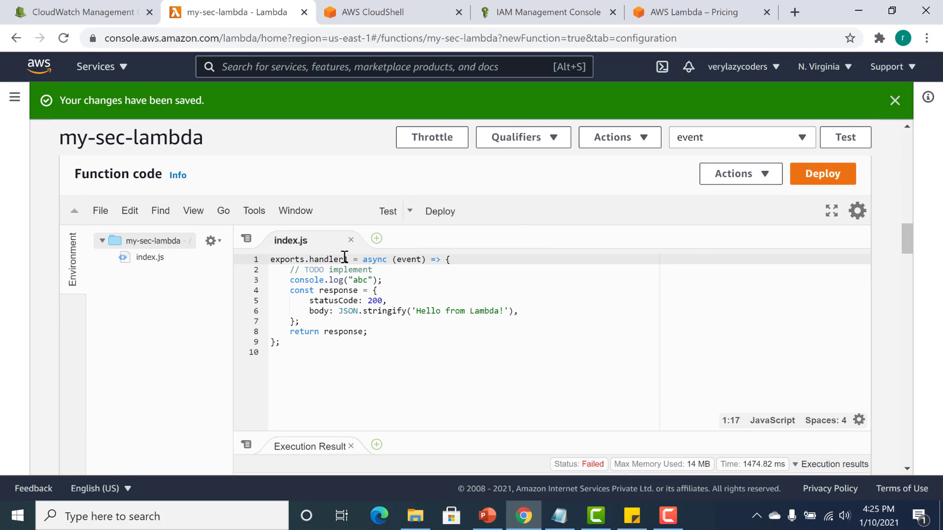
{"action": "left_click", "coordinate": [447, 218]}
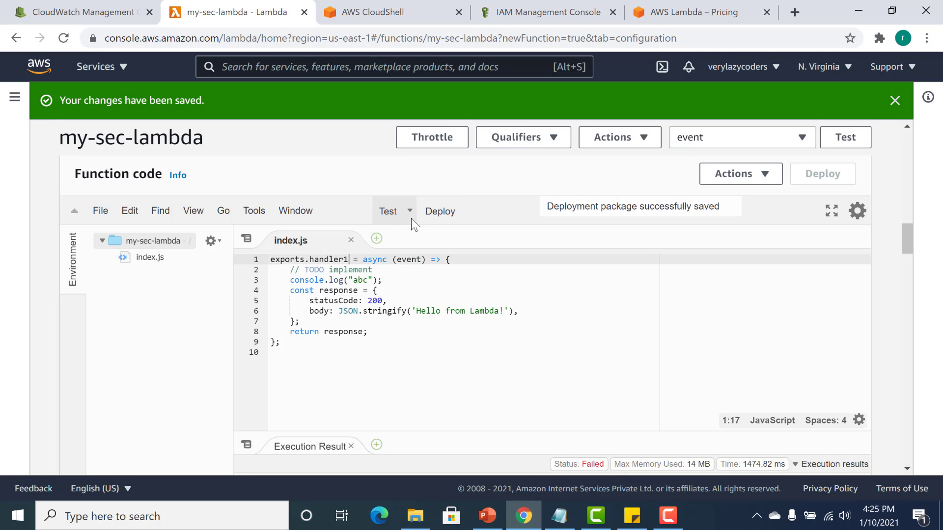
Run the test again on the redeployed code and check the response in the execution results.
{"action": "left_click", "coordinate": [393, 213]}
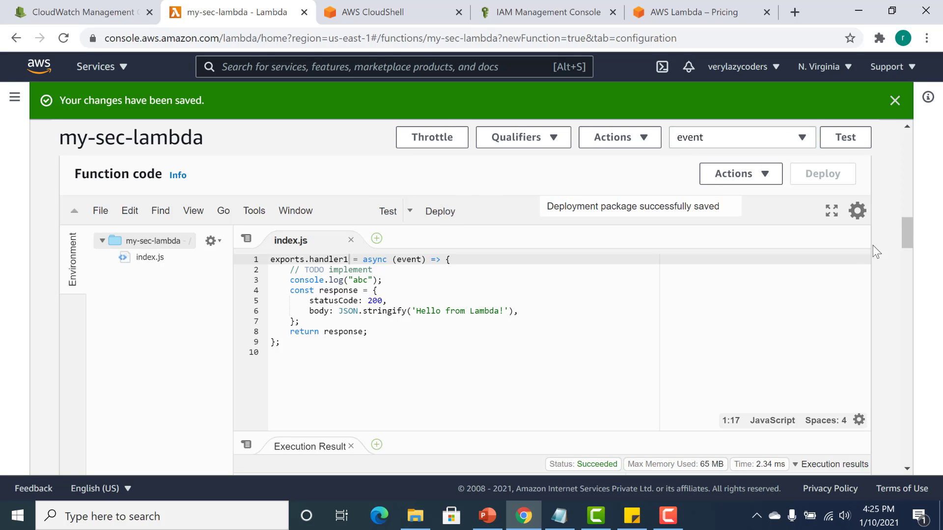
{"action": "left_click_drag", "start_coordinate": [906, 229], "coordinate": [911, 255]}
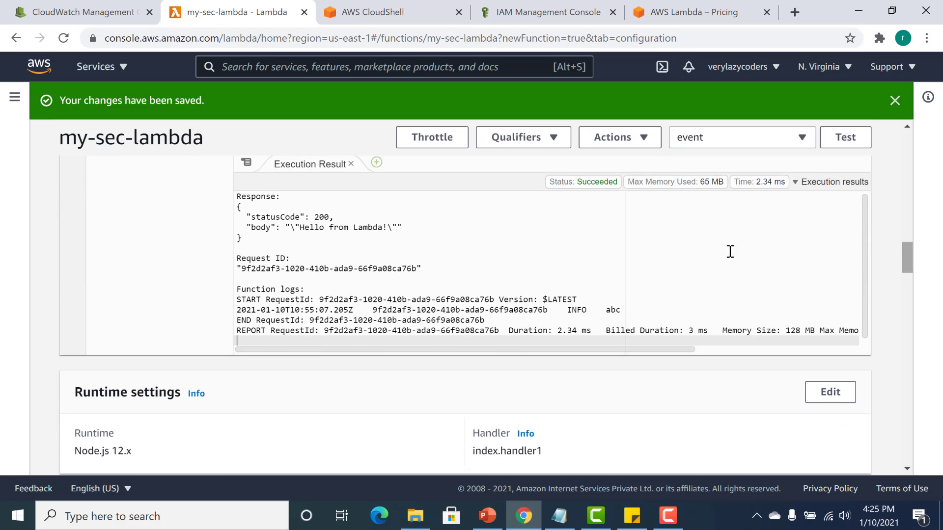
{"action": "left_click_drag", "start_coordinate": [274, 238], "coordinate": [246, 217]}
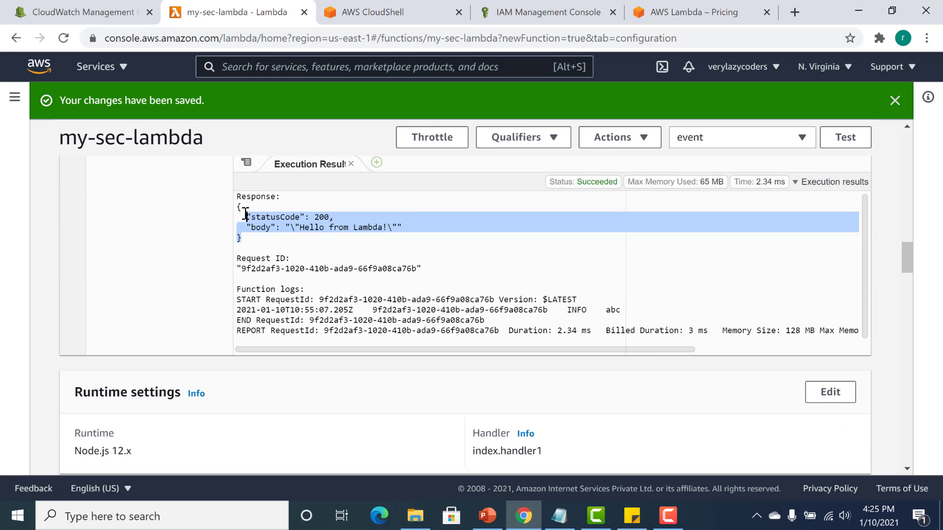
Add an environment variable with key env and value prod to the function and save it.
{"action": "left_click_drag", "start_coordinate": [909, 264], "coordinate": [907, 296]}
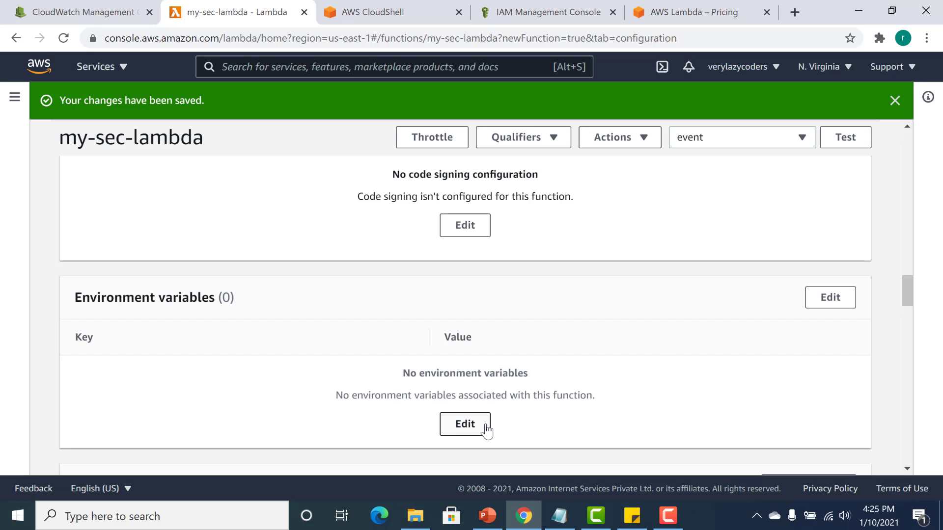
{"action": "left_click", "coordinate": [467, 426]}
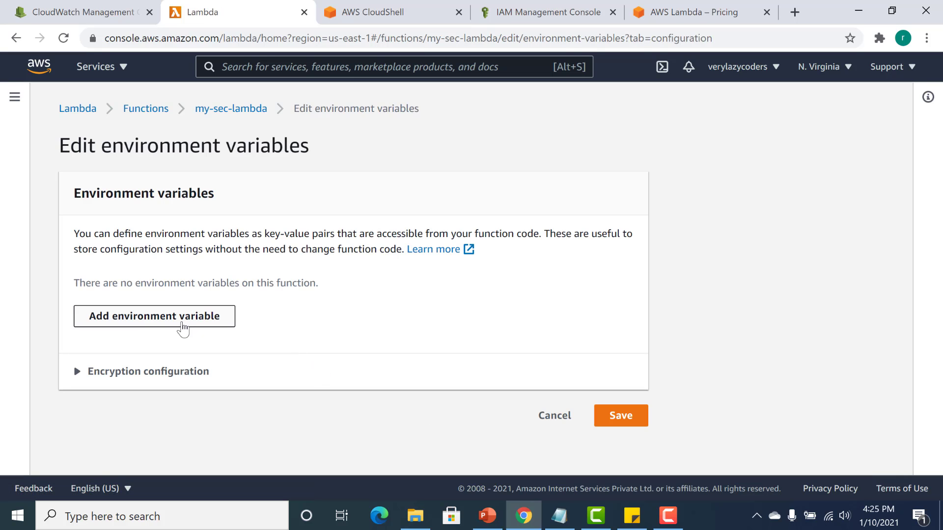
{"action": "left_click", "coordinate": [183, 324]}
{"action": "left_click", "coordinate": [189, 297]}
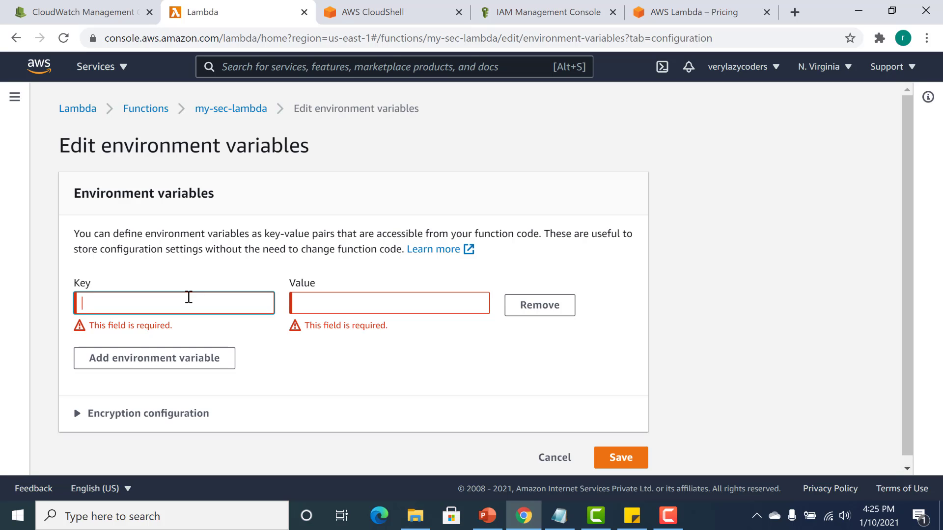
{"action": "type", "text": "e"}
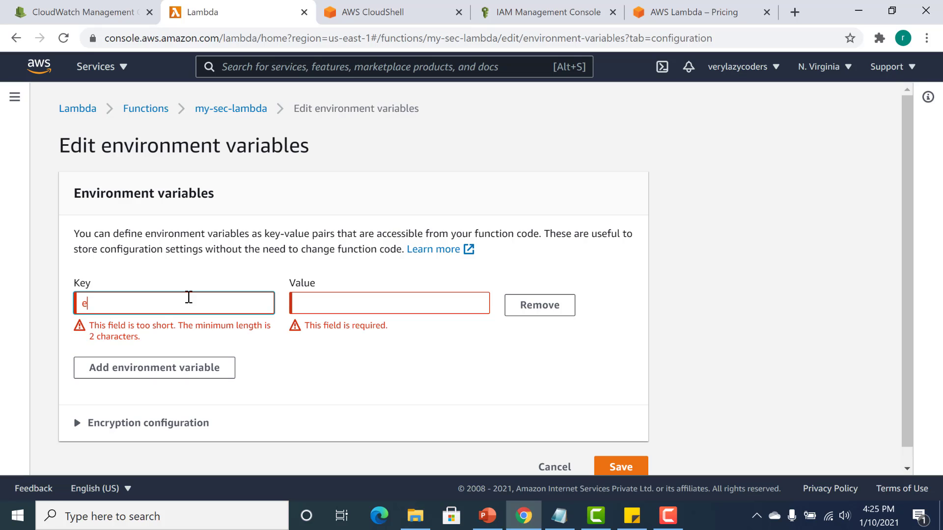
{"action": "type", "text": "nv"}
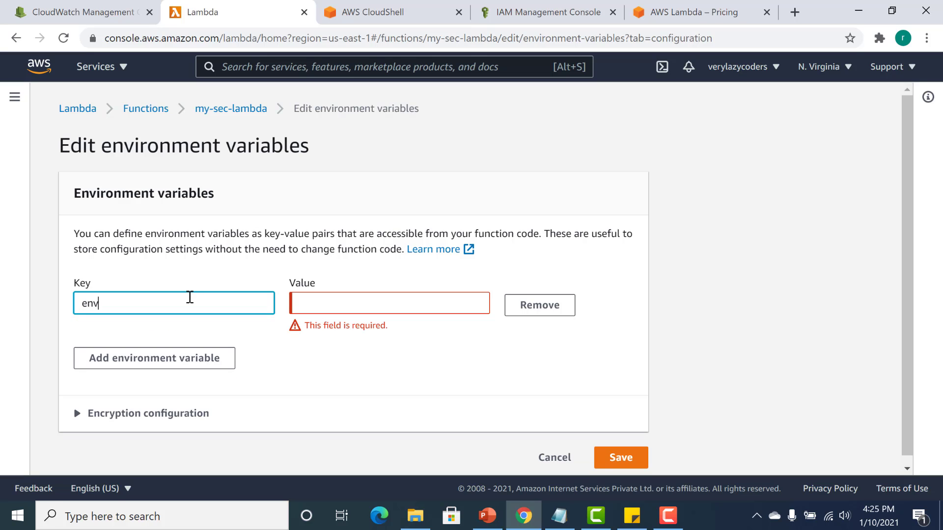
{"action": "left_click", "coordinate": [333, 301]}
{"action": "type", "text": "prod"}
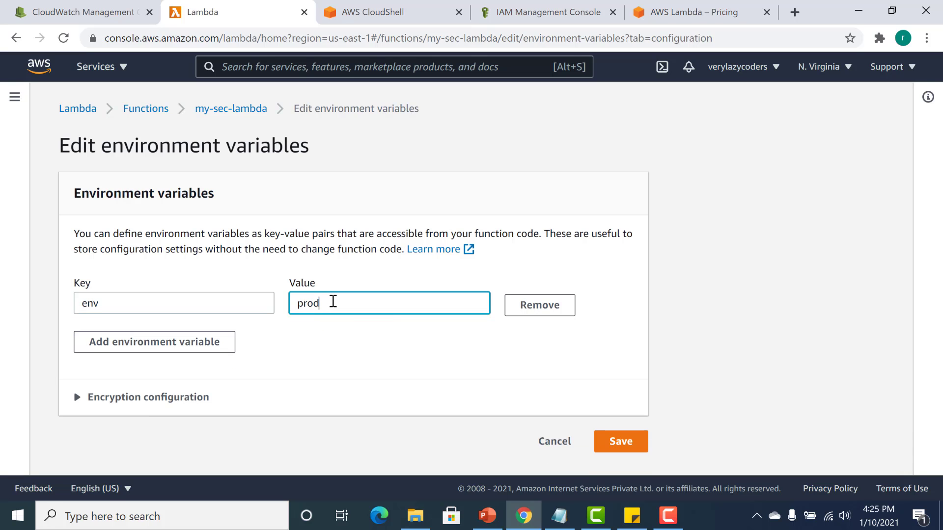
{"action": "left_click", "coordinate": [621, 441]}
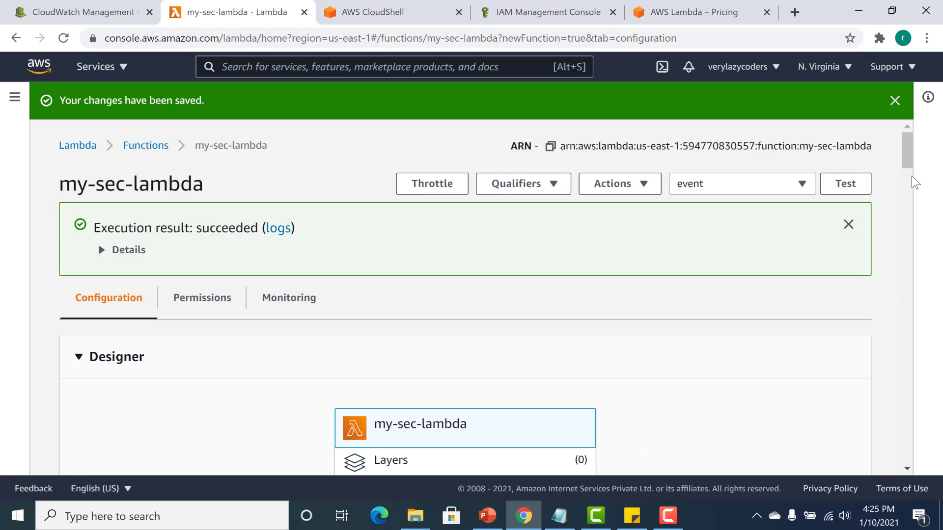
Add a console.log(process.env.env) line above the console.log("abc") line in index.js.
{"action": "left_click_drag", "start_coordinate": [905, 140], "coordinate": [908, 197]}
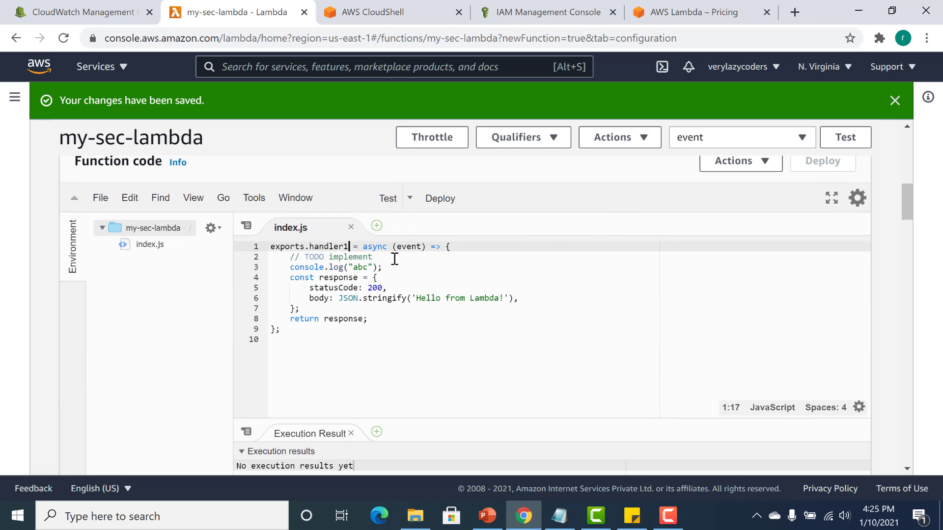
{"action": "left_click", "coordinate": [394, 258]}
{"action": "key", "text": "Return"}
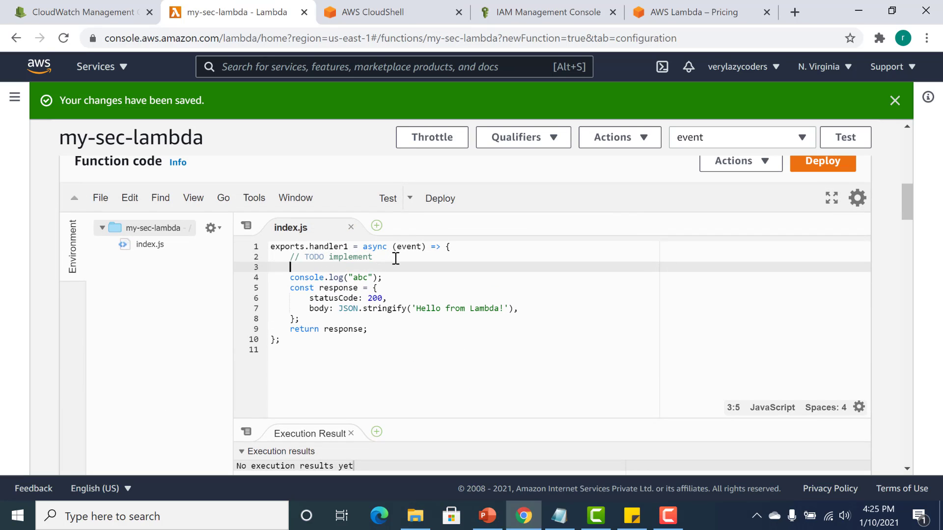
{"action": "type", "text": "cons"}
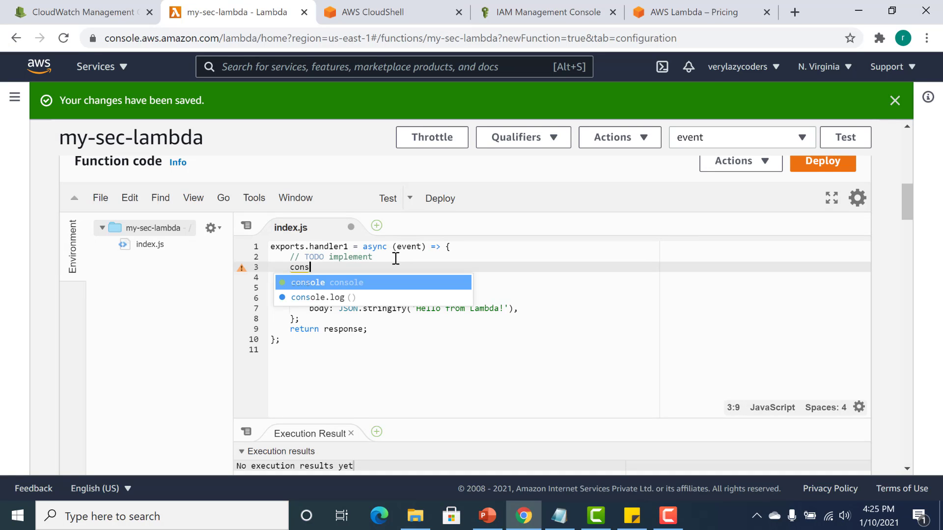
{"action": "type", "text": "ole.log"}
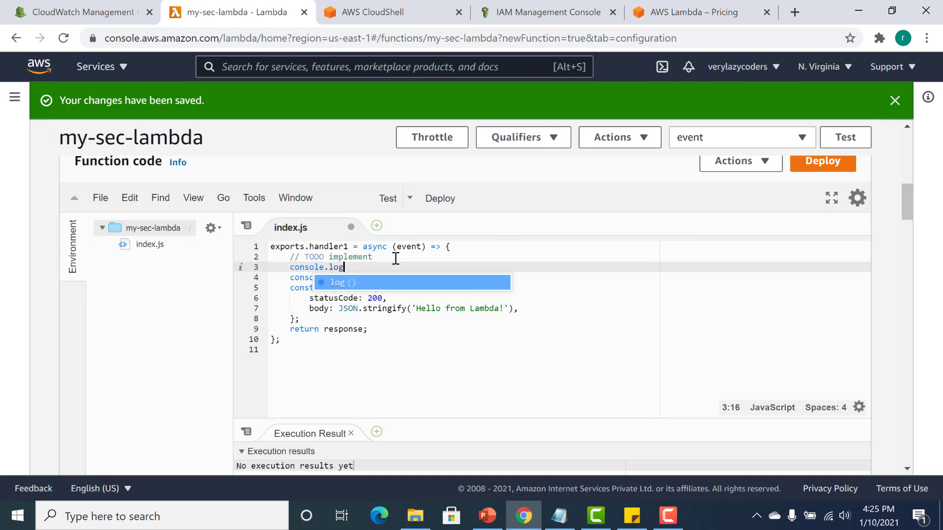
{"action": "type", "text": "(0"}
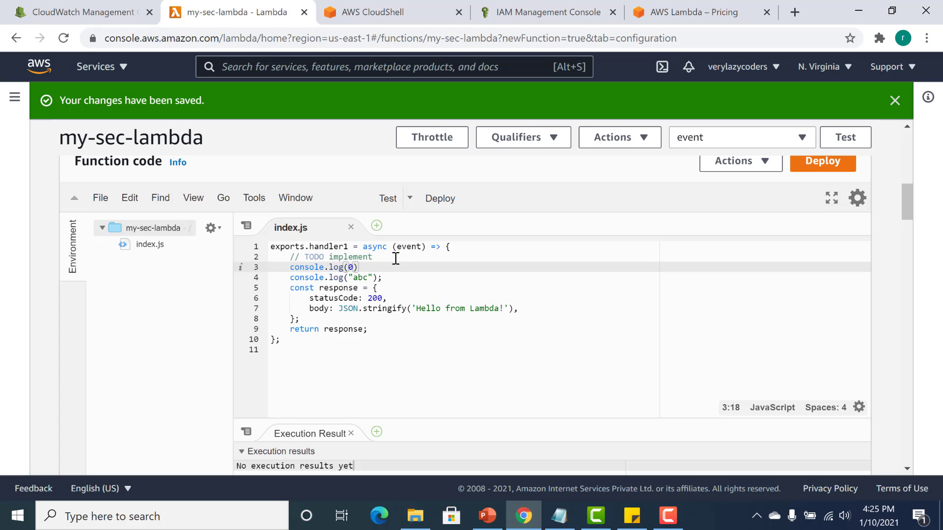
{"action": "key", "text": "BackSpace"}
{"action": "type", "text": "process.env."}
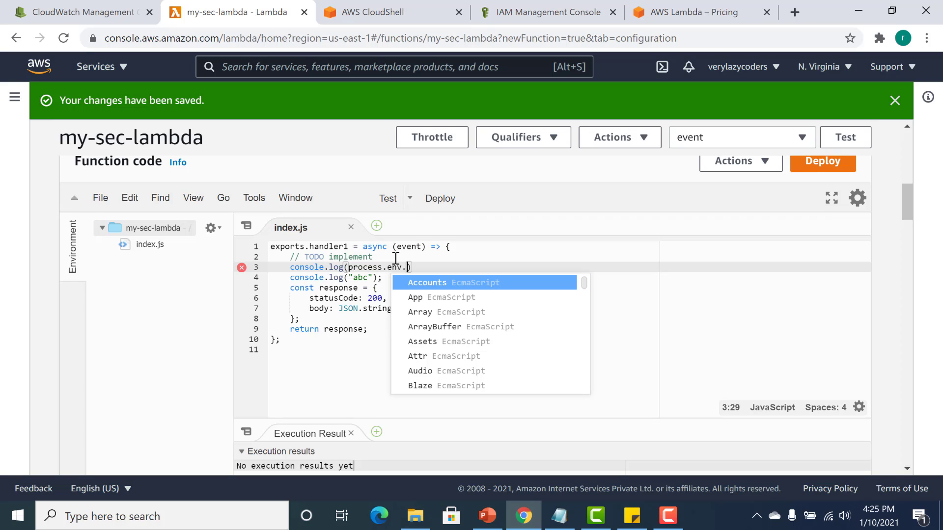
{"action": "type", "text": "env"}
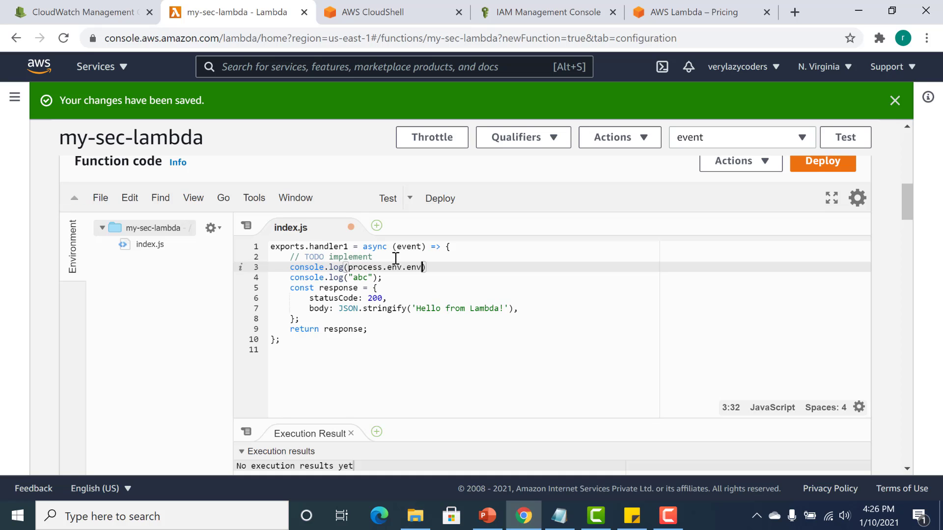
Deploy the updated code, run the test, and check the function logs for the environment variable's value.
{"action": "left_click", "coordinate": [427, 198]}
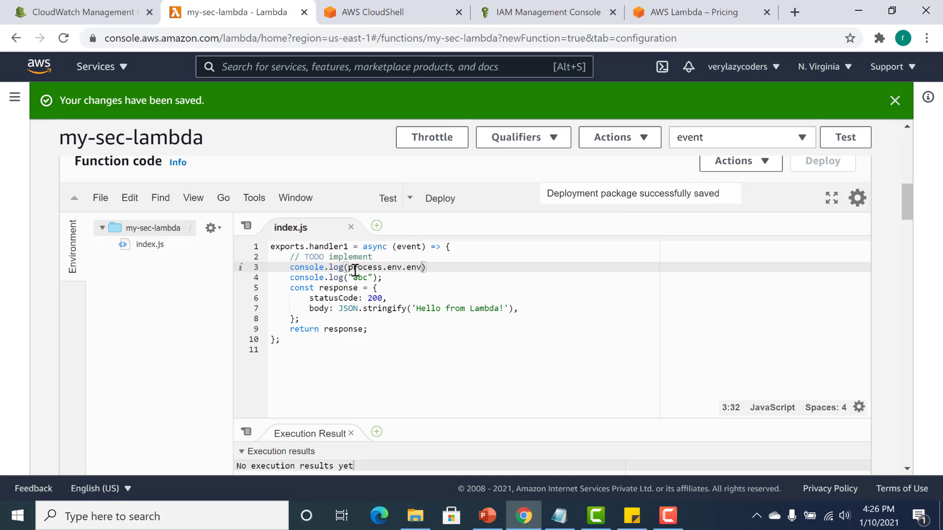
{"action": "left_click", "coordinate": [384, 199]}
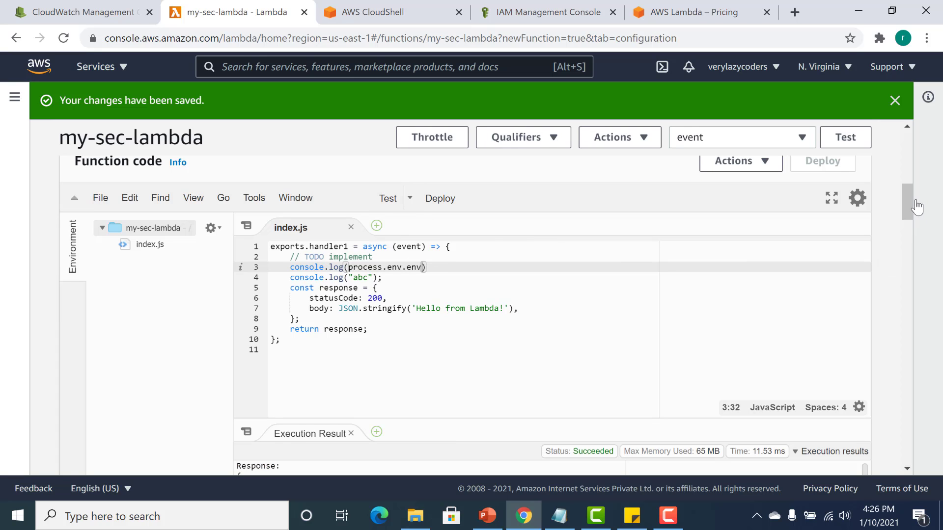
{"action": "left_click_drag", "start_coordinate": [903, 202], "coordinate": [905, 224]}
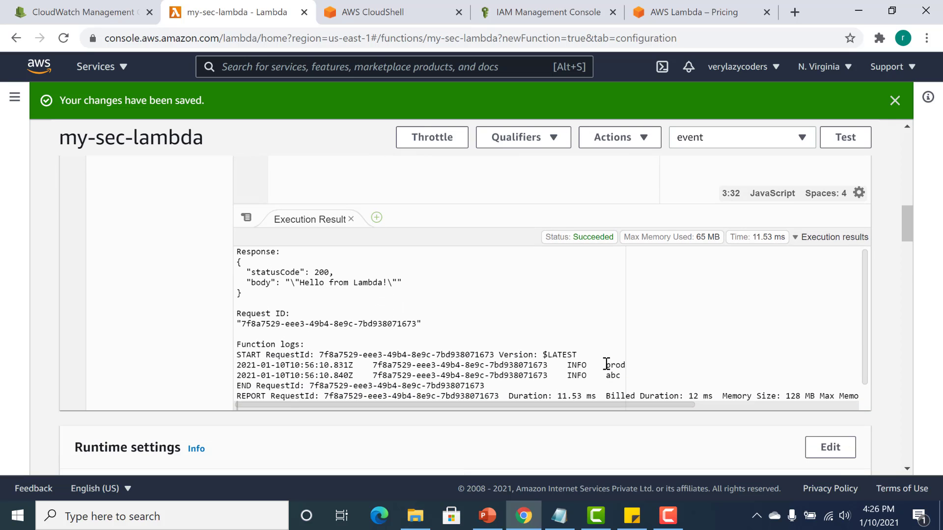
{"action": "left_click_drag", "start_coordinate": [605, 366], "coordinate": [627, 365]}
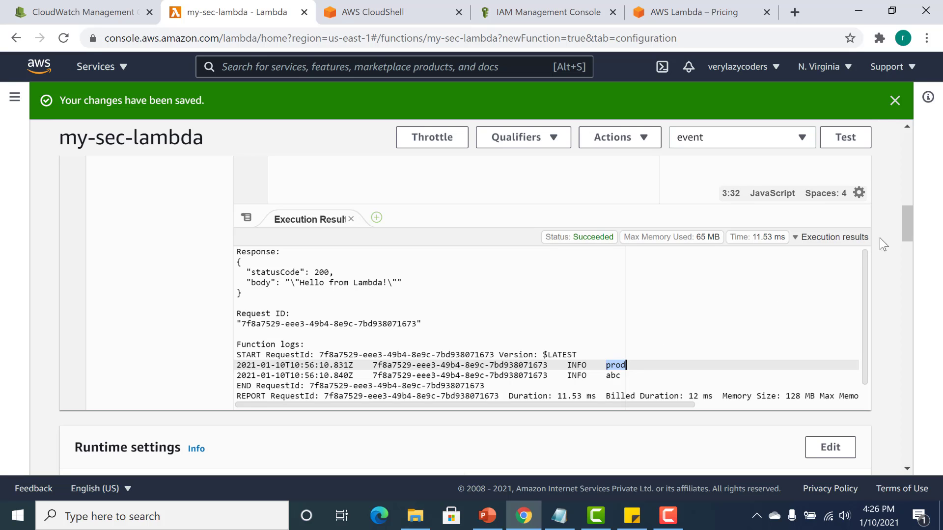
Open the function's basic settings for editing and examine the allowed memory range.
{"action": "scroll", "coordinate": [911, 222], "scroll_direction": "up", "scroll_amount": 2}
{"action": "left_click_drag", "start_coordinate": [910, 222], "coordinate": [913, 287]}
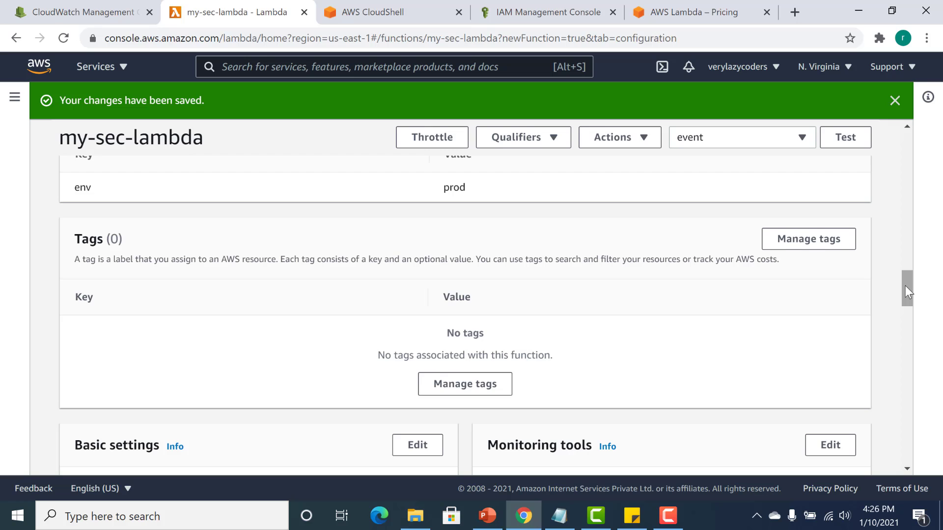
{"action": "left_click_drag", "start_coordinate": [904, 285], "coordinate": [897, 308]}
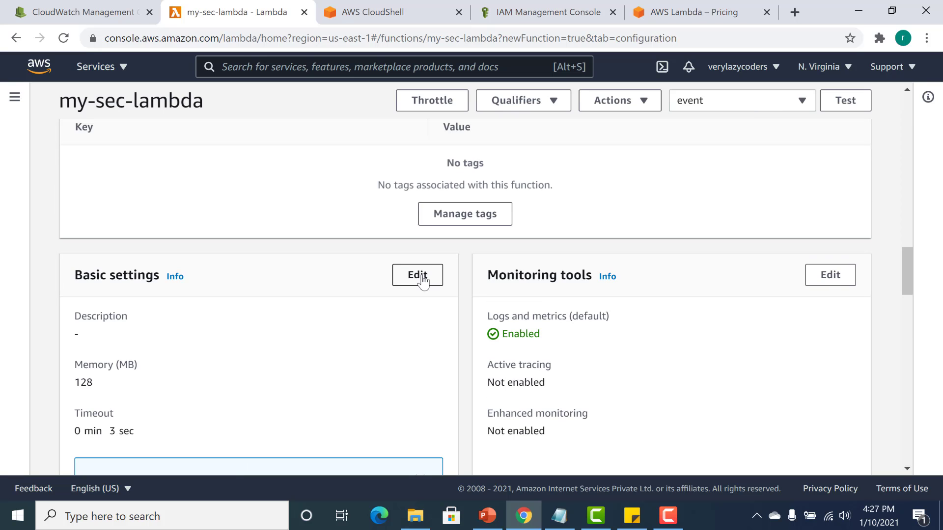
{"action": "left_click", "coordinate": [418, 275]}
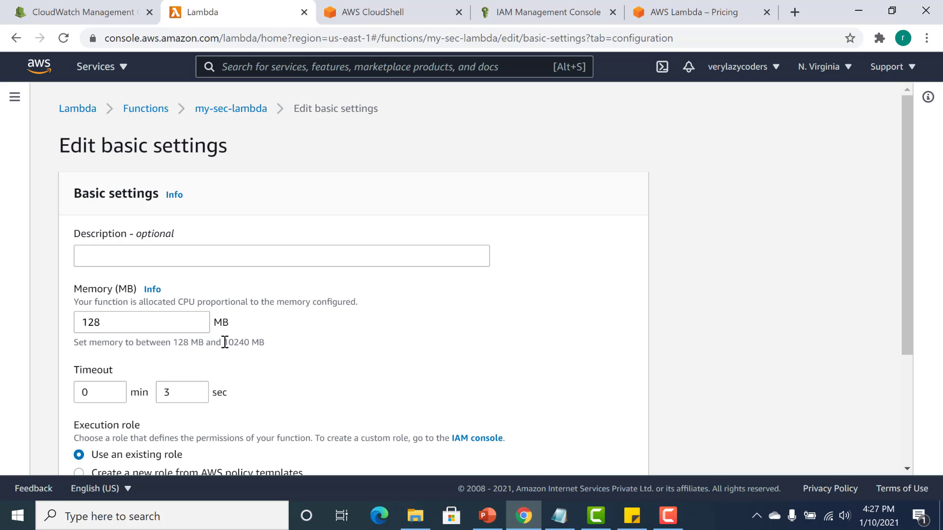
{"action": "left_click_drag", "start_coordinate": [223, 342], "coordinate": [251, 342]}
Try a timeout of 15 min 0 sec in the basic settings and cancel the edit without saving.
{"action": "left_click", "coordinate": [110, 393]}
{"action": "left_click", "coordinate": [112, 389]}
{"action": "left_click", "coordinate": [112, 388]}
{"action": "left_click", "coordinate": [112, 388]}
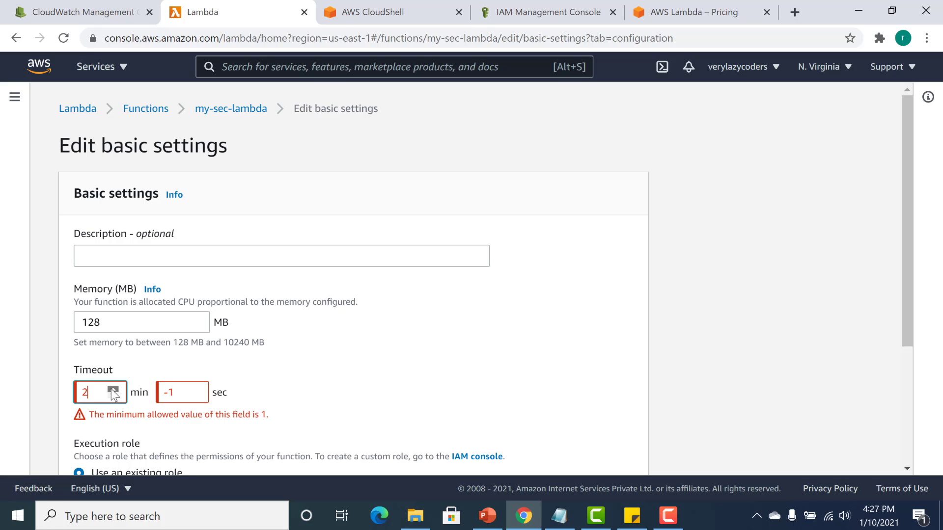
{"action": "double_click", "coordinate": [112, 387]}
{"action": "left_click", "coordinate": [112, 388]}
{"action": "left_click", "coordinate": [112, 388]}
{"action": "left_click", "coordinate": [111, 388]}
{"action": "double_click", "coordinate": [112, 387]}
{"action": "left_click", "coordinate": [113, 388]}
{"action": "left_click", "coordinate": [114, 387]}
{"action": "left_click", "coordinate": [114, 388]}
{"action": "left_click", "coordinate": [113, 388]}
{"action": "left_click", "coordinate": [114, 387]}
{"action": "left_click", "coordinate": [113, 388]}
{"action": "left_click", "coordinate": [176, 396]}
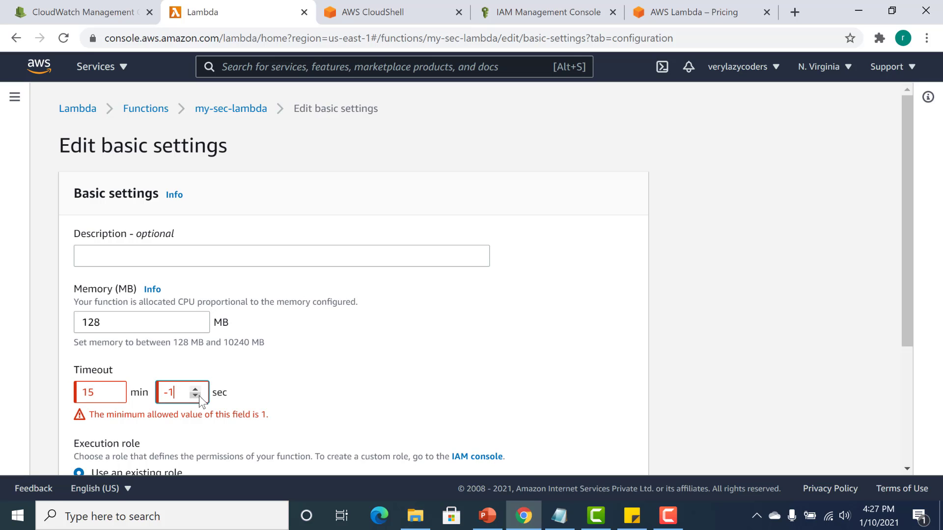
{"action": "left_click", "coordinate": [195, 395]}
{"action": "left_click", "coordinate": [195, 389]}
{"action": "left_click", "coordinate": [195, 389]}
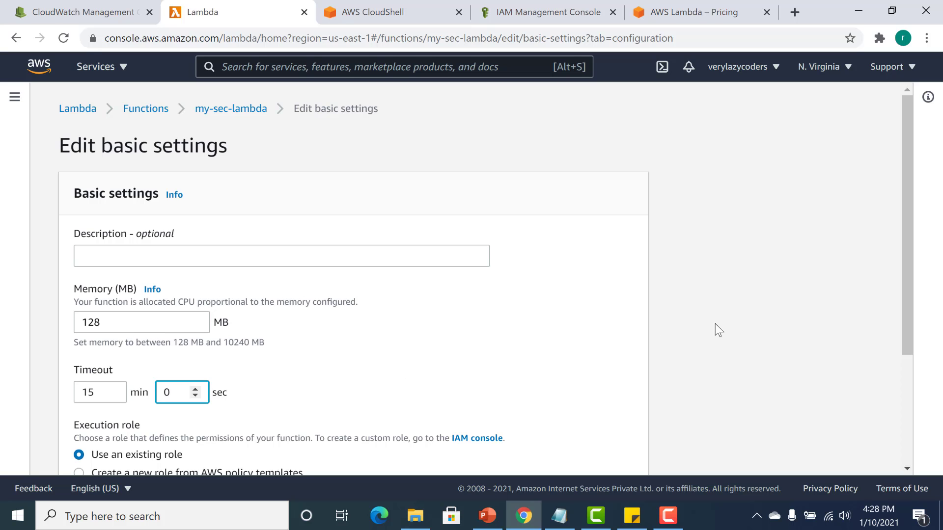
{"action": "scroll", "coordinate": [904, 273], "scroll_direction": "down", "scroll_amount": 3}
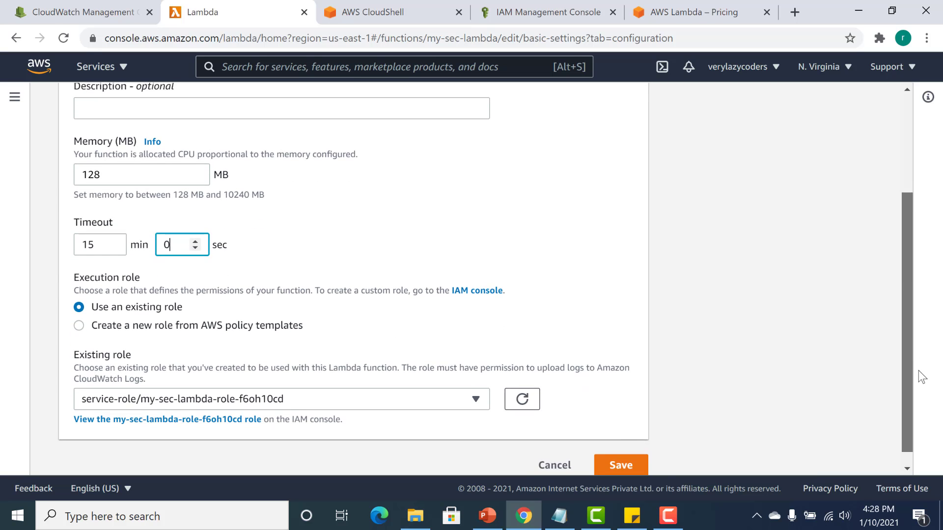
{"action": "left_click", "coordinate": [539, 456]}
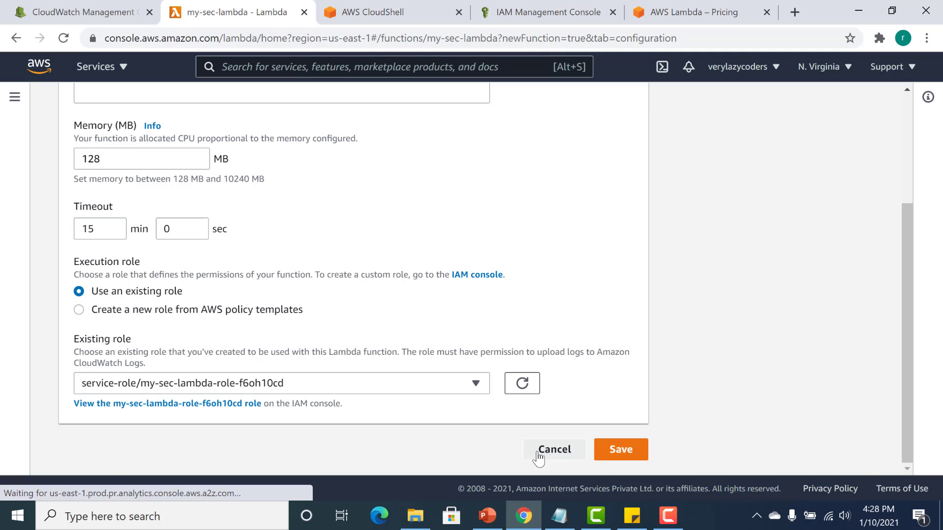
Examine the function's concurrency and asynchronous invocation settings on the configuration page.
{"action": "scroll", "coordinate": [910, 431], "scroll_direction": "down", "scroll_amount": 15}
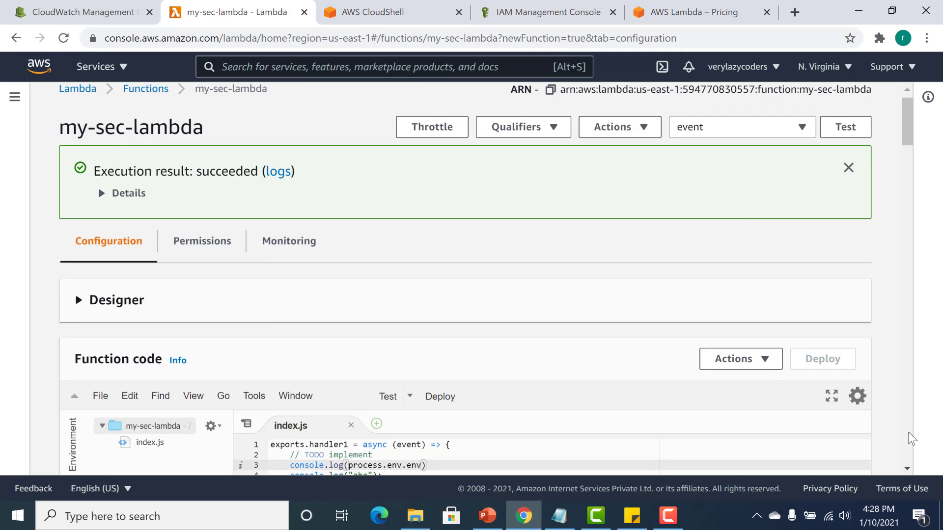
{"action": "scroll", "coordinate": [909, 434], "scroll_direction": "down", "scroll_amount": 10}
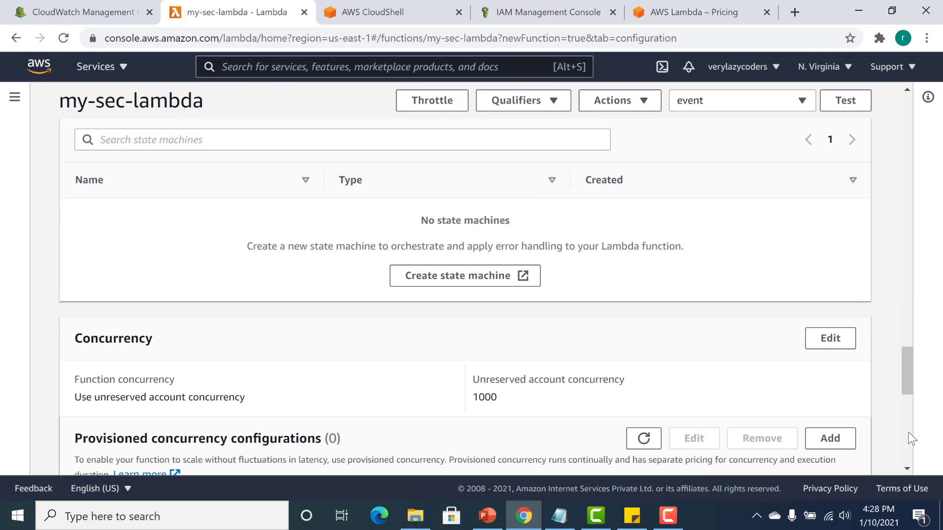
{"action": "scroll", "coordinate": [908, 415], "scroll_direction": "up", "scroll_amount": 3}
{"action": "scroll", "coordinate": [911, 407], "scroll_direction": "up", "scroll_amount": 6}
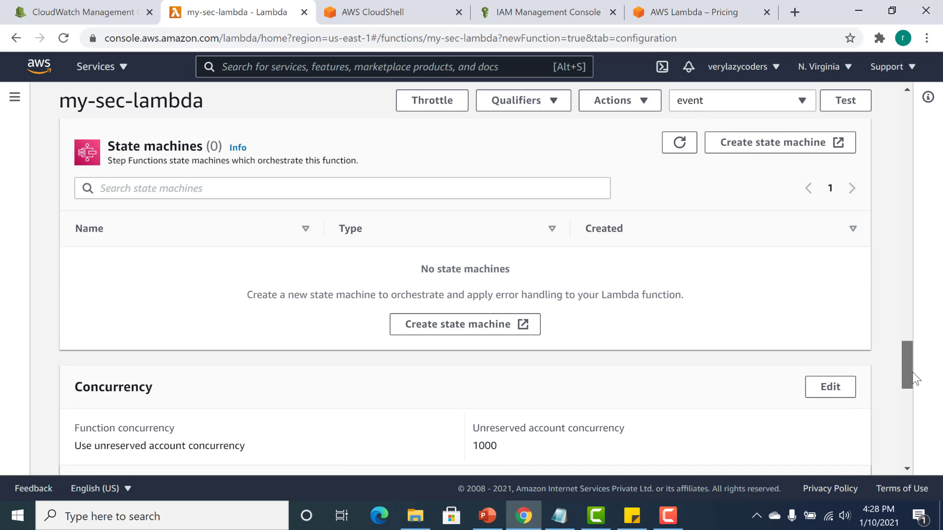
{"action": "scroll", "coordinate": [914, 378], "scroll_direction": "down", "scroll_amount": 4}
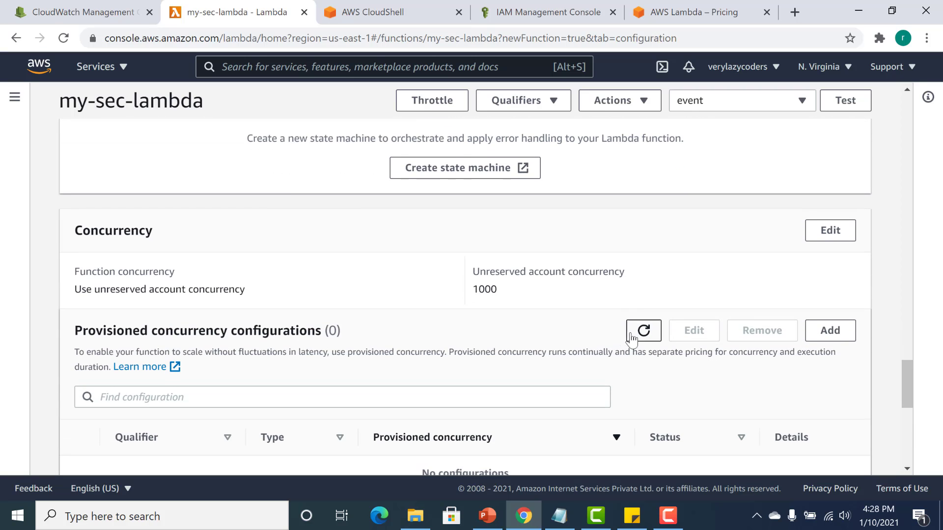
{"action": "double_click", "coordinate": [113, 232]}
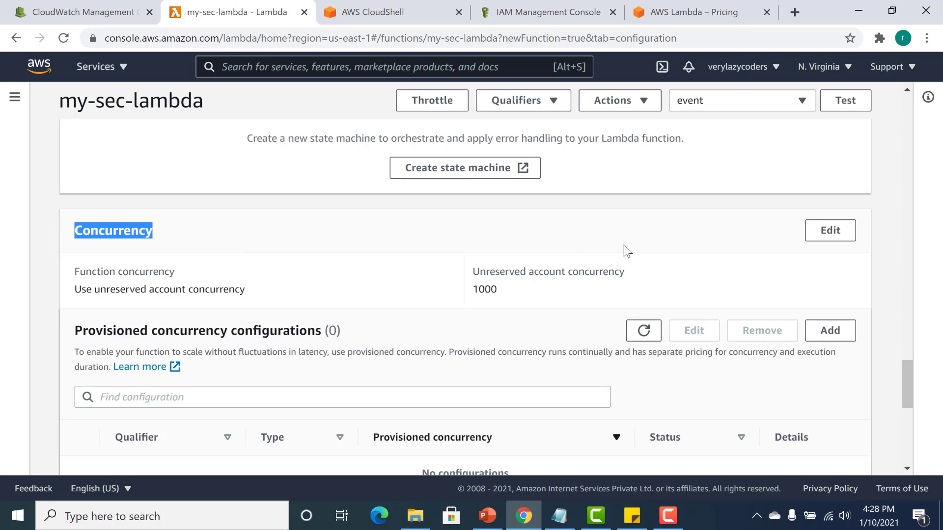
{"action": "left_click_drag", "start_coordinate": [908, 381], "coordinate": [909, 420]}
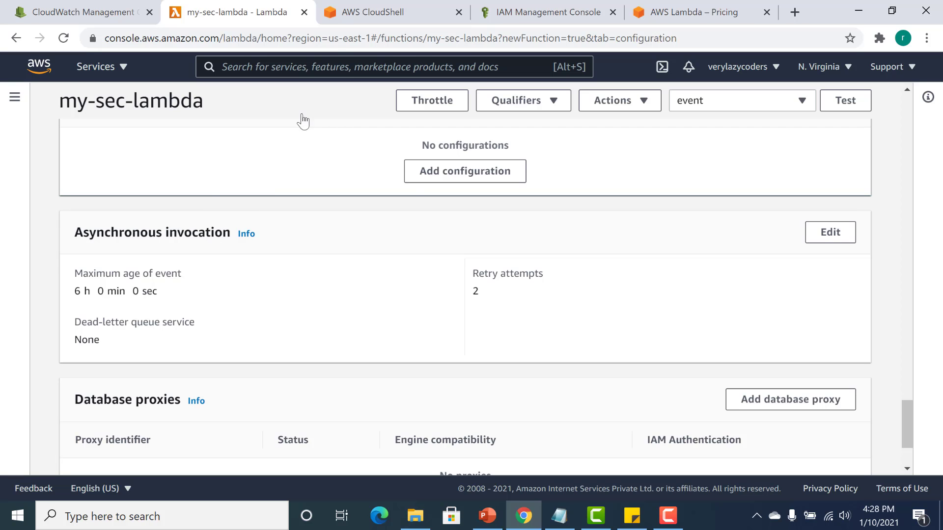
Bring up AWS CloudShell, switch to Notepad, and replace the function name test with my-sec-lambda in the aws lambda invoke command.
{"action": "left_click", "coordinate": [358, 11]}
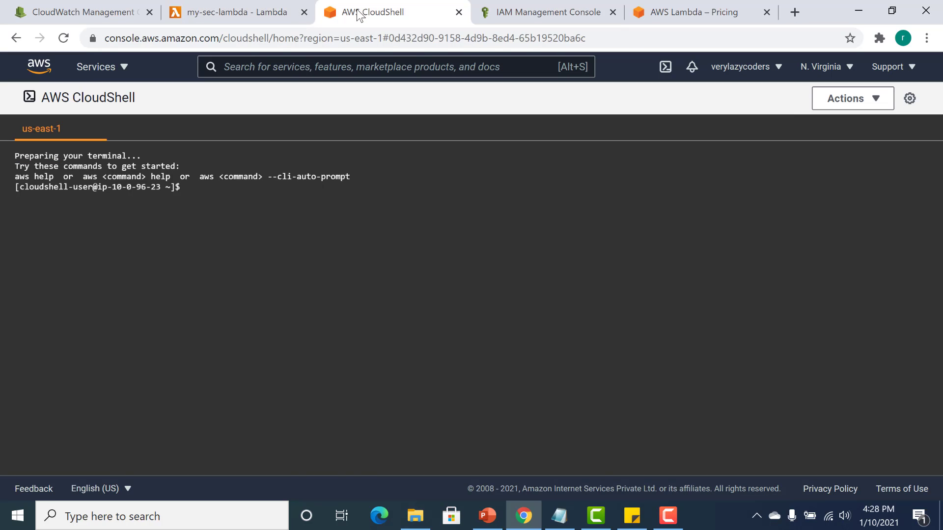
{"action": "left_click", "coordinate": [559, 515]}
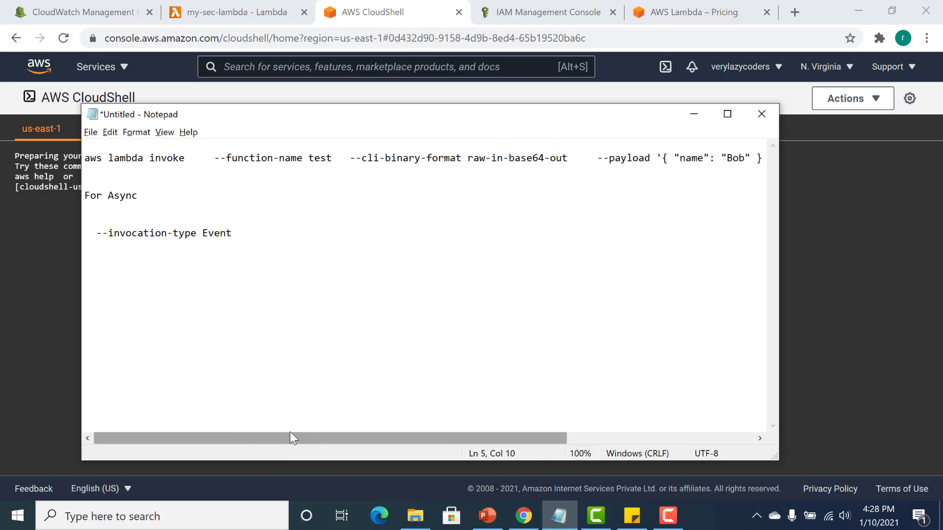
{"action": "left_click_drag", "start_coordinate": [85, 158], "coordinate": [139, 158]}
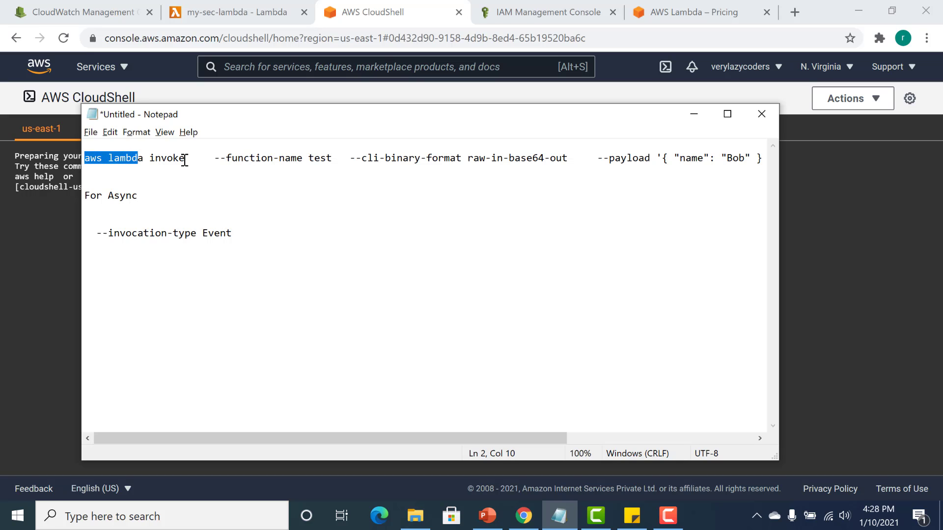
{"action": "left_click", "coordinate": [319, 158]}
{"action": "double_click", "coordinate": [319, 158]}
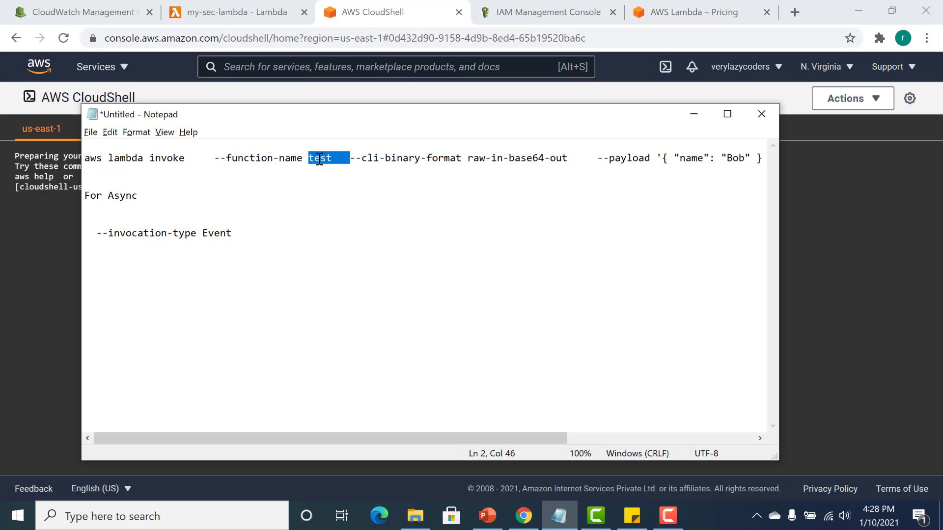
{"action": "key", "text": "BackSpace"}
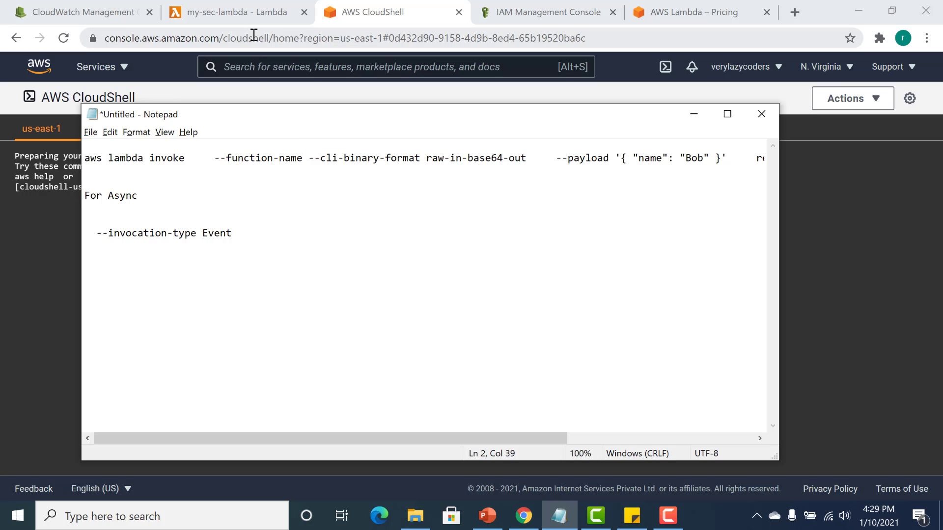
{"action": "type", "text": "my-sec"}
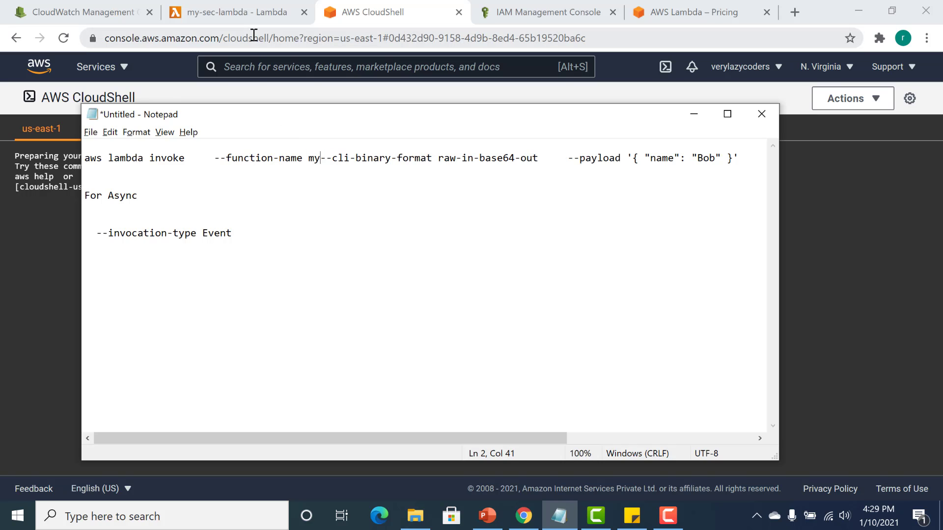
{"action": "type", "text": "-lambda"}
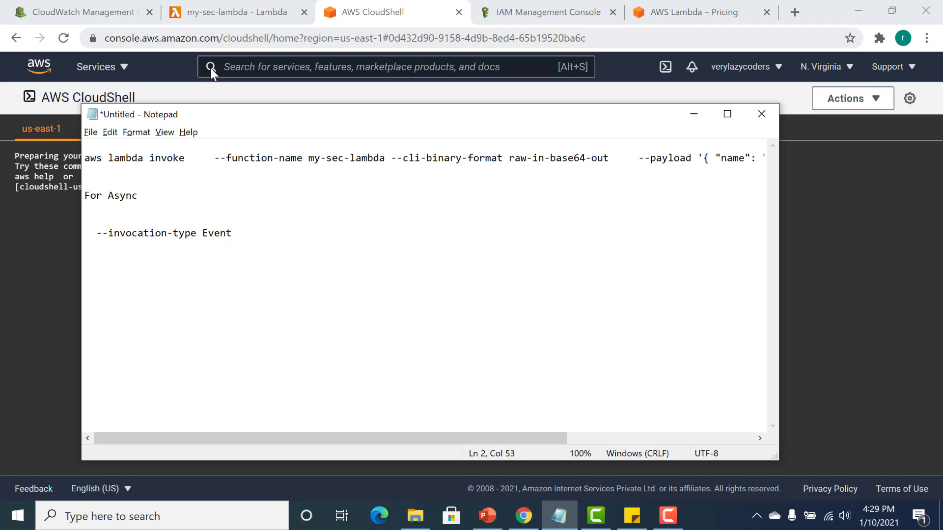
Insert a copy of the --invocation-type Event option after the function name in the invoke command and review the command's end.
{"action": "left_click_drag", "start_coordinate": [96, 233], "coordinate": [239, 233]}
{"action": "key", "text": "ctrl+c"}
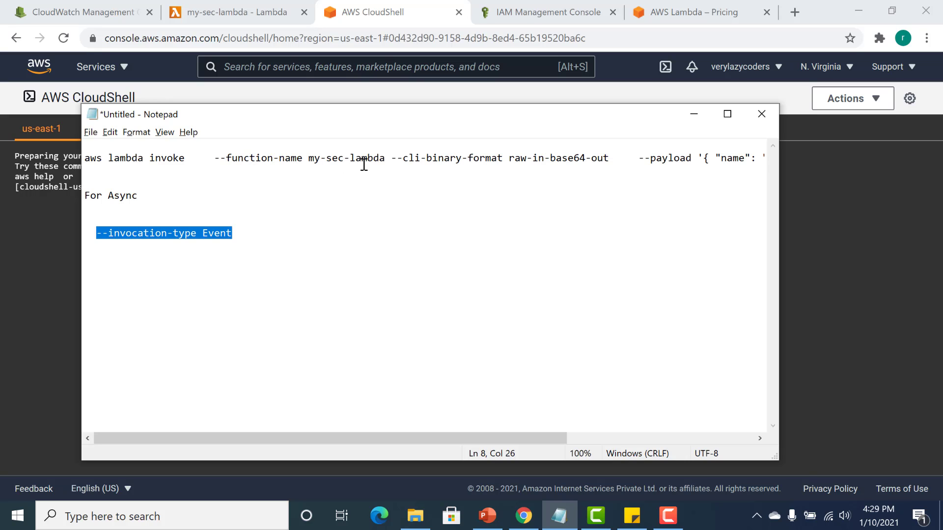
{"action": "left_click", "coordinate": [389, 157]}
{"action": "key", "text": "BackSpace"}
{"action": "key", "text": "ctrl+v"}
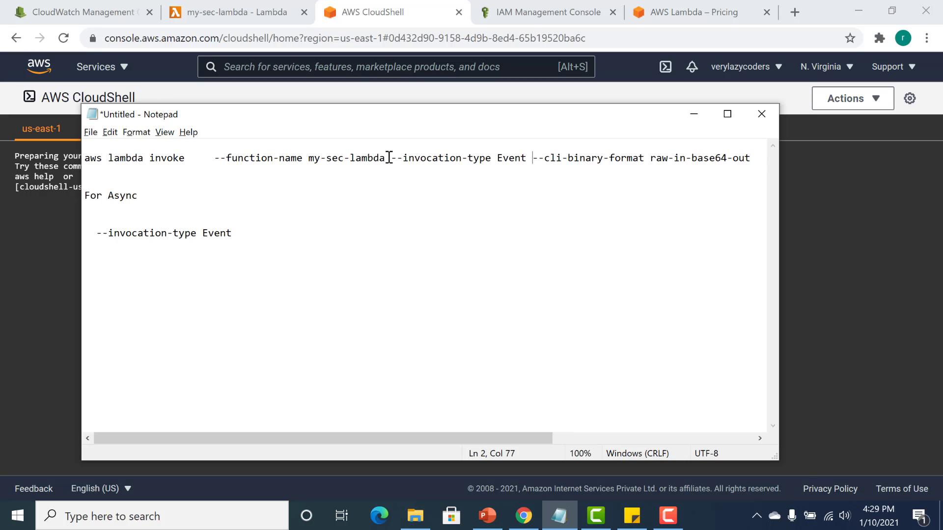
{"action": "left_click_drag", "start_coordinate": [445, 438], "coordinate": [627, 435]}
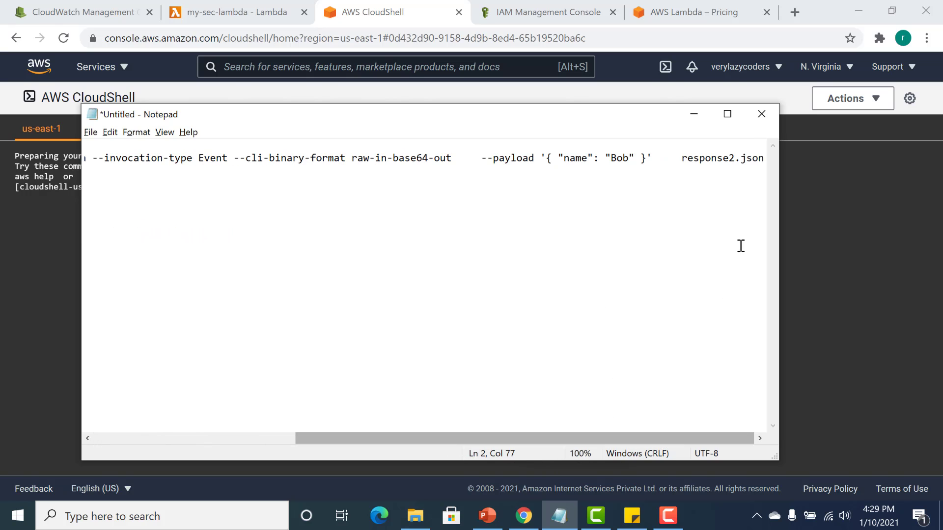
Copy the whole aws lambda invoke command from Notepad, switch back to AWS CloudShell and run it there against my-sec-lambda.
{"action": "left_click_drag", "start_coordinate": [762, 154], "coordinate": [77, 161]}
{"action": "key", "text": "ctrl+c"}
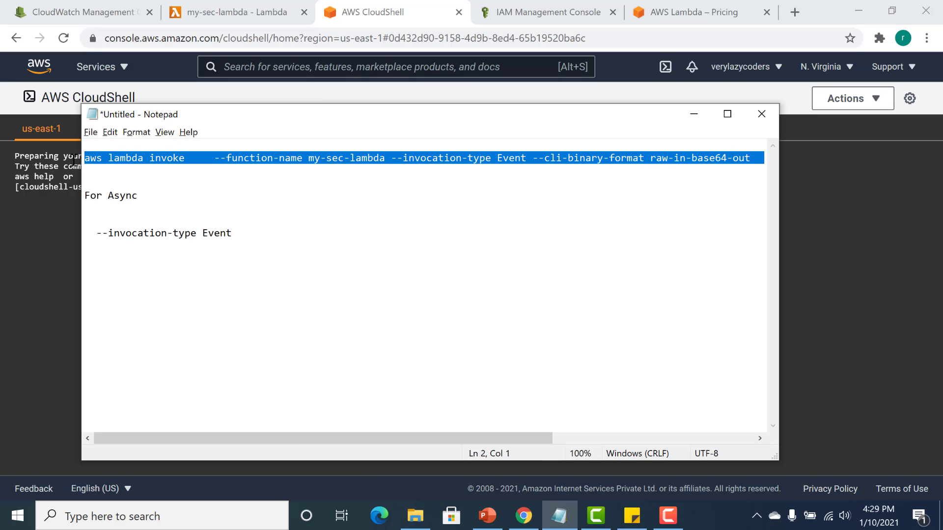
{"action": "left_click", "coordinate": [693, 114]}
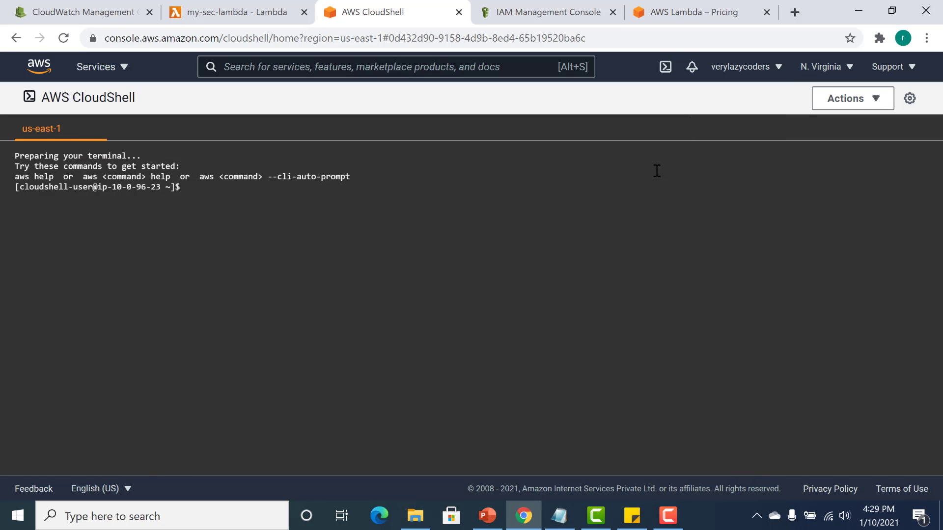
{"action": "key", "text": "ctrl+v"}
{"action": "key", "text": "Return"}
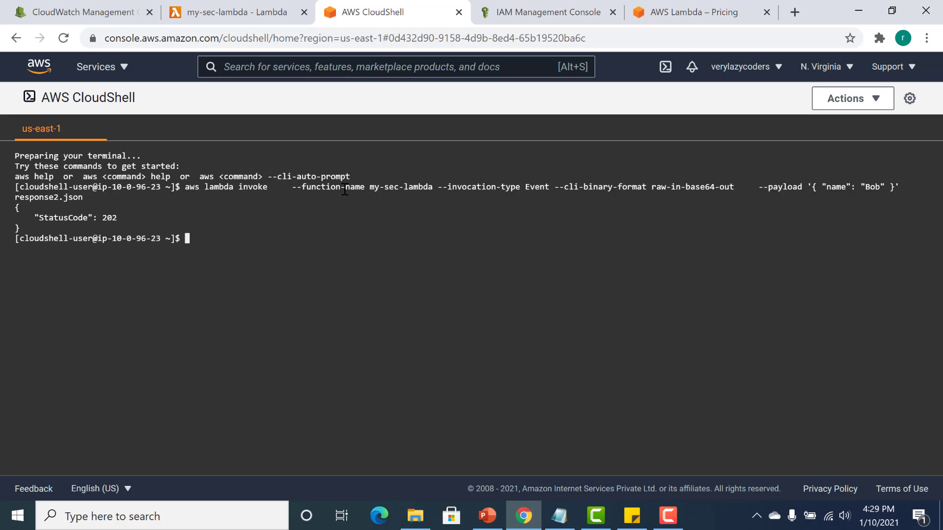
Return to the my-sec-lambda configuration page and review the asynchronous invocation's maximum event age and retry attempts, plus the database proxies section.
{"action": "left_click", "coordinate": [245, 14]}
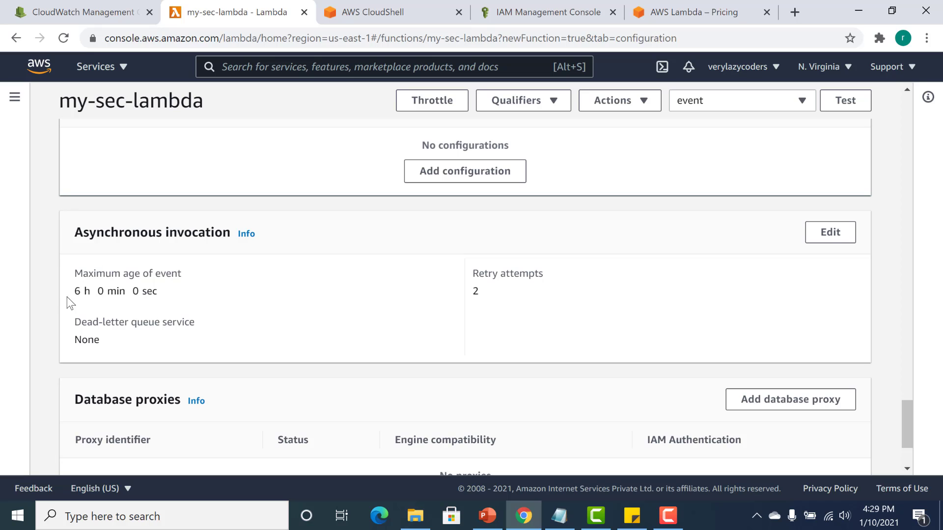
{"action": "left_click_drag", "start_coordinate": [73, 293], "coordinate": [91, 291]}
{"action": "double_click", "coordinate": [475, 291]}
{"action": "left_click_drag", "start_coordinate": [77, 293], "coordinate": [148, 292]}
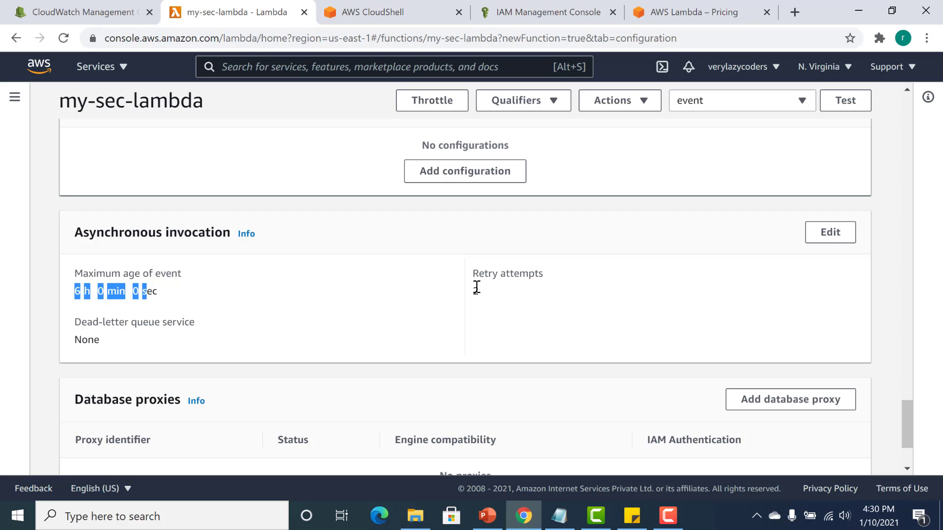
{"action": "left_click_drag", "start_coordinate": [473, 291], "coordinate": [484, 293]}
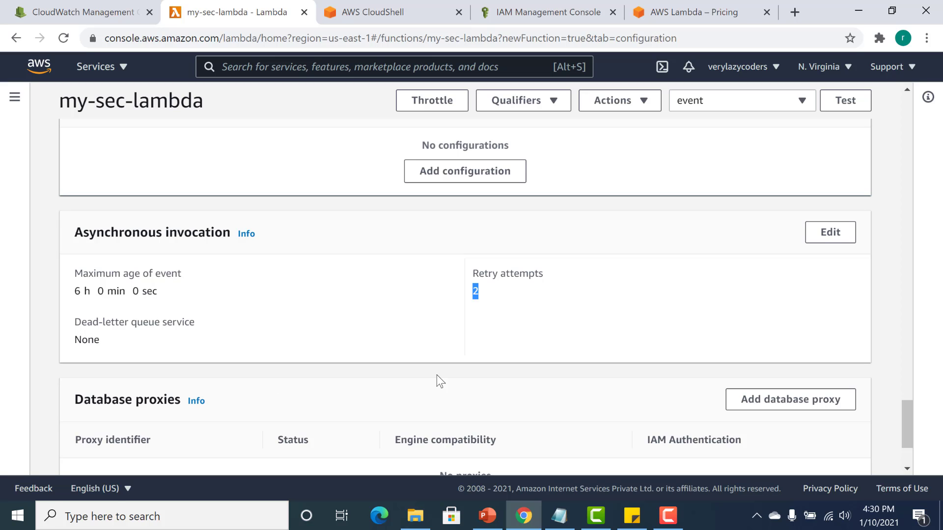
{"action": "left_click_drag", "start_coordinate": [906, 400], "coordinate": [903, 440]}
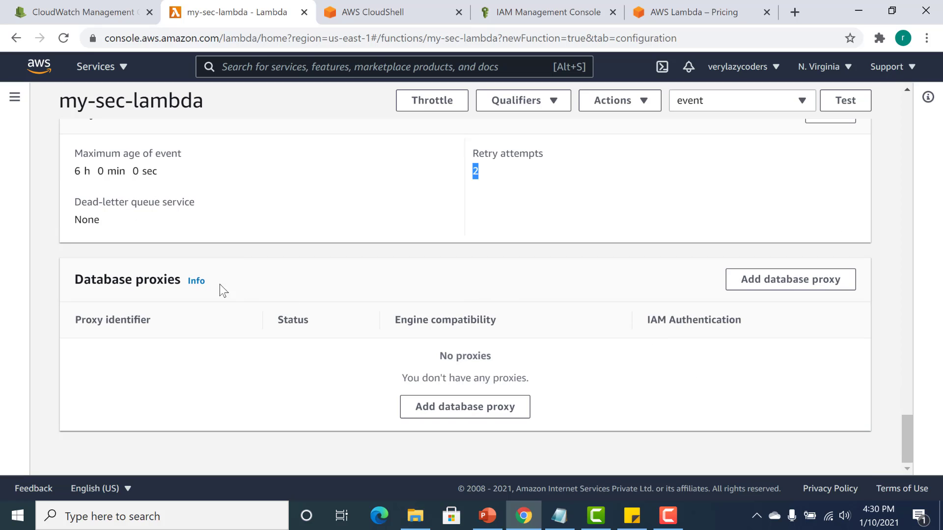
Show the function's permissions and examine the Amazon CloudWatch Logs actions allowed for each resource in the resource summary.
{"action": "scroll", "coordinate": [903, 105], "scroll_direction": "up", "scroll_amount": 20}
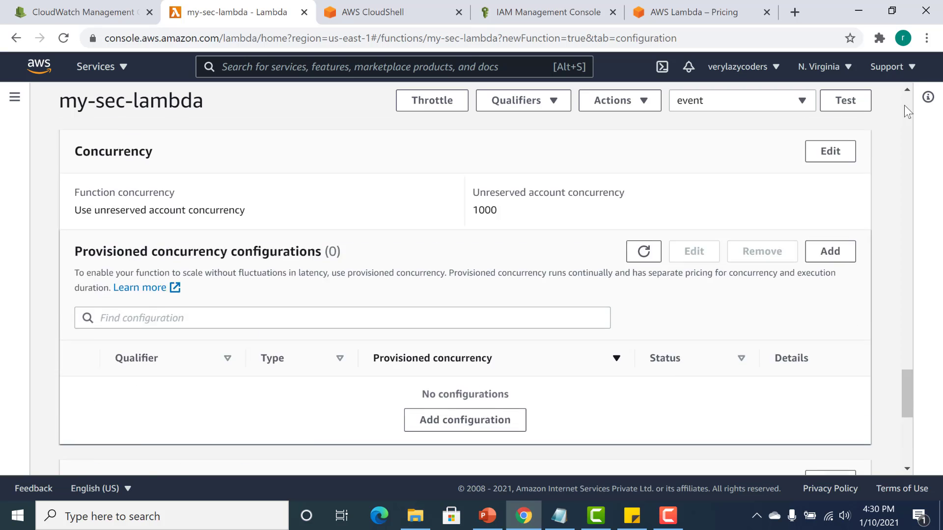
{"action": "scroll", "coordinate": [904, 105], "scroll_direction": "up", "scroll_amount": 10}
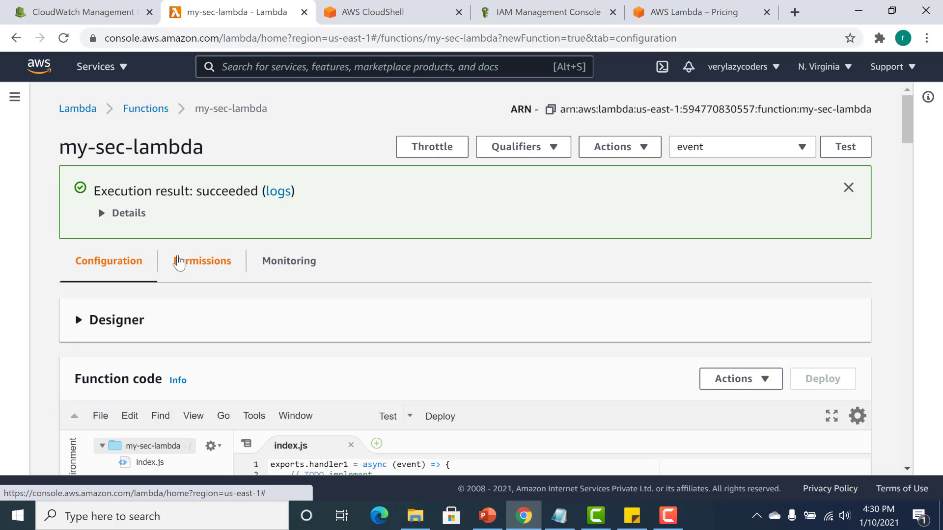
{"action": "left_click", "coordinate": [178, 263]}
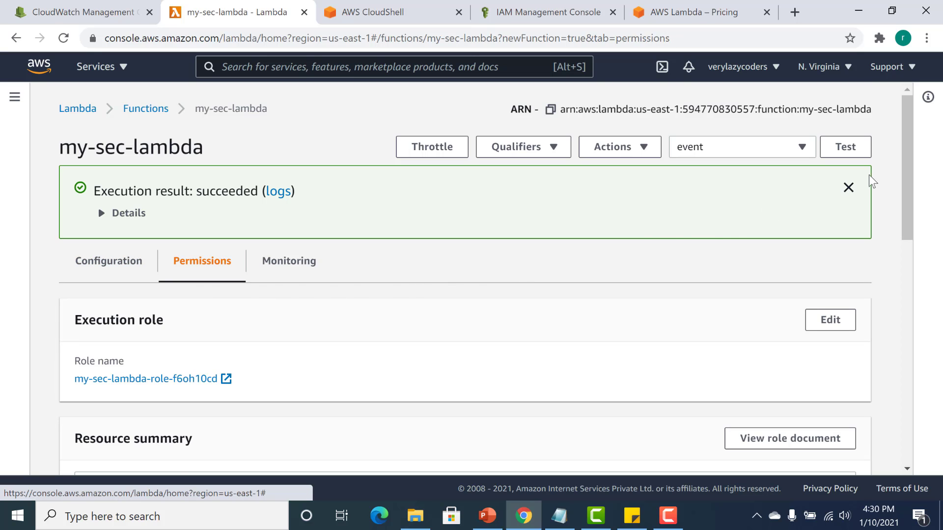
{"action": "left_click_drag", "start_coordinate": [908, 169], "coordinate": [909, 266]}
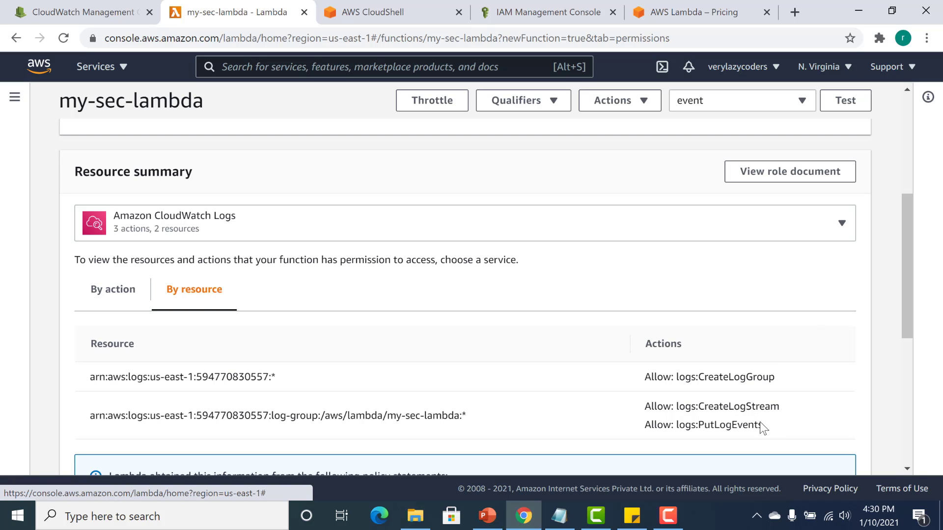
{"action": "left_click_drag", "start_coordinate": [761, 425], "coordinate": [647, 379]}
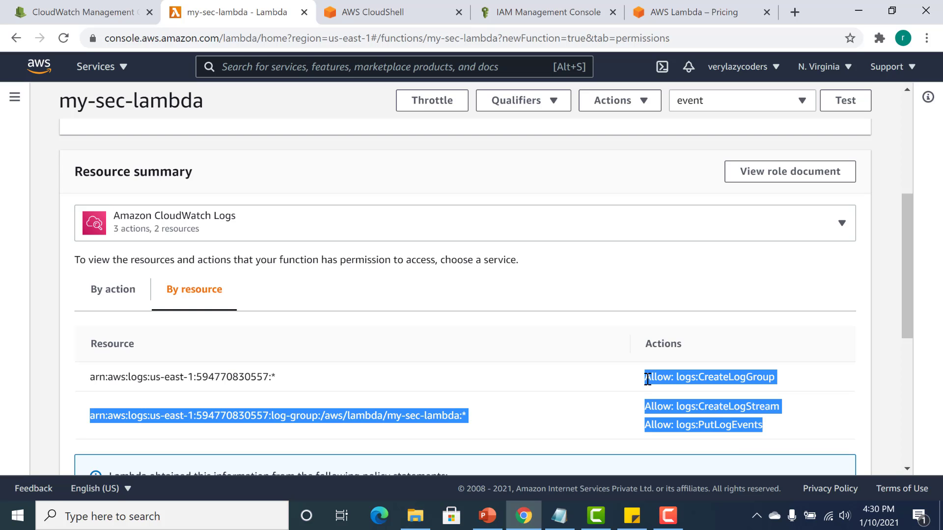
{"action": "double_click", "coordinate": [647, 378]}
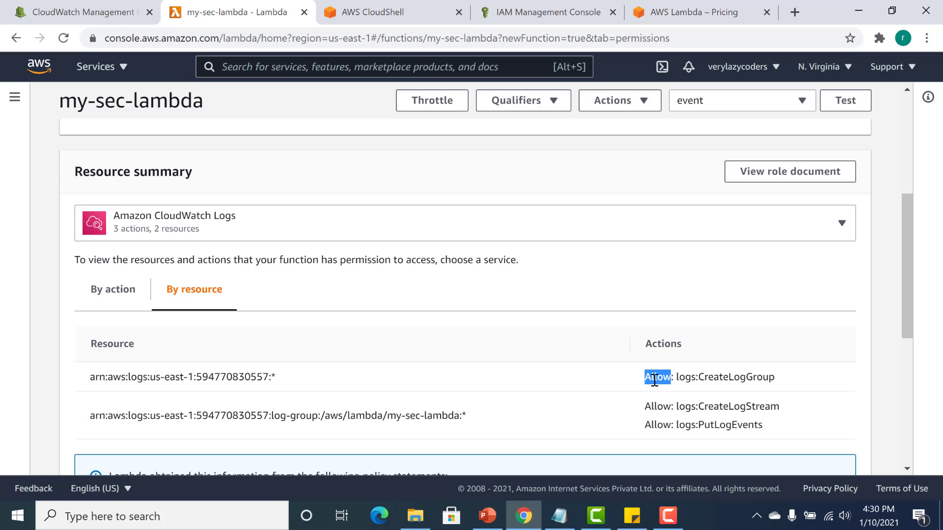
{"action": "double_click", "coordinate": [705, 377]}
{"action": "double_click", "coordinate": [718, 410]}
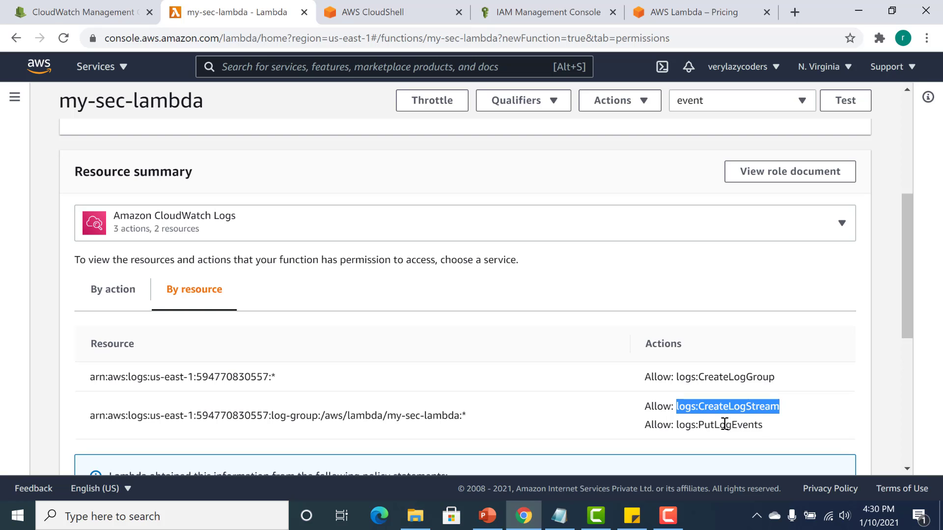
{"action": "double_click", "coordinate": [725, 425]}
{"action": "left_click_drag", "start_coordinate": [906, 290], "coordinate": [905, 287]}
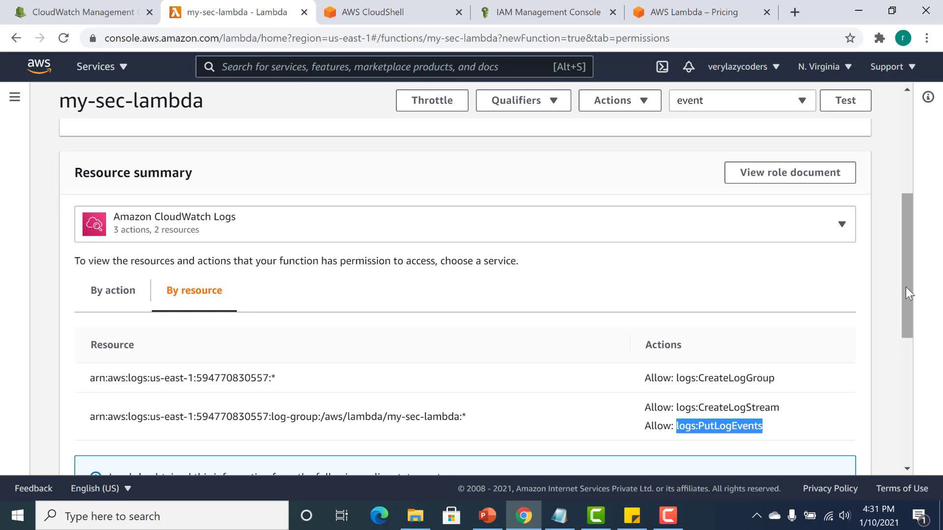
From the function's monitoring page, open its newest log stream in CloudWatch and examine the logged request events and INFO messages.
{"action": "left_click_drag", "start_coordinate": [905, 287], "coordinate": [905, 186]}
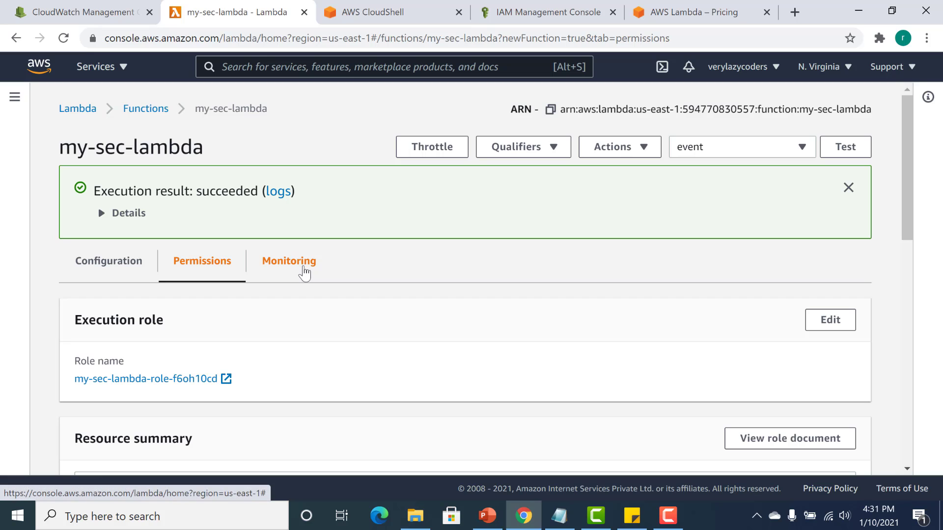
{"action": "left_click", "coordinate": [304, 273]}
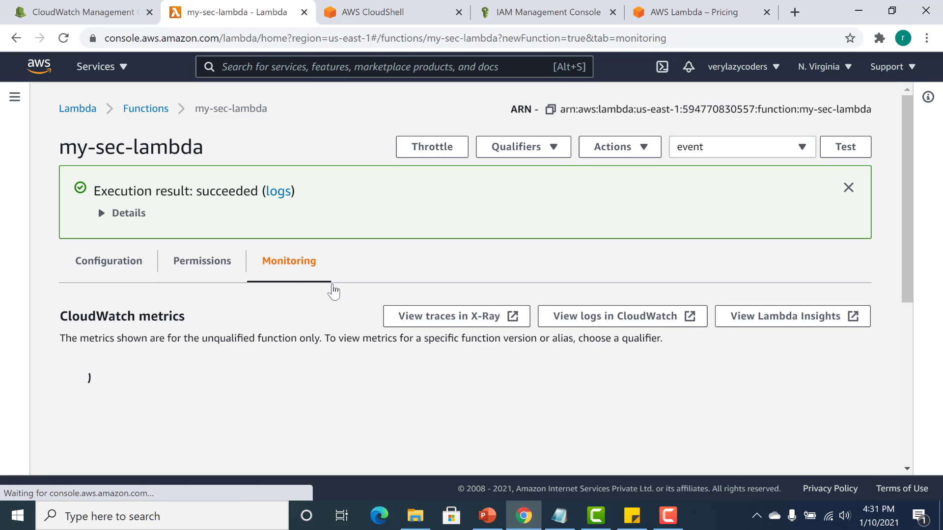
{"action": "left_click", "coordinate": [598, 321]}
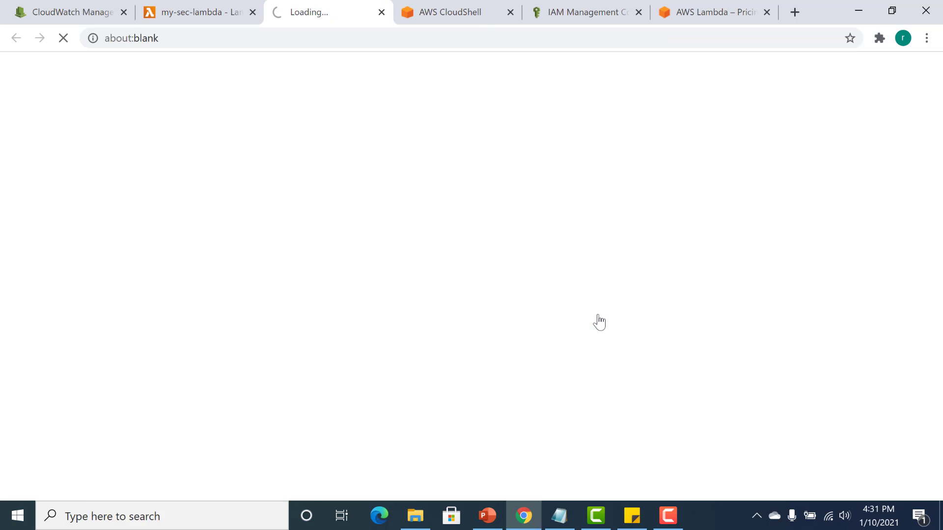
{"action": "scroll", "coordinate": [599, 321], "scroll_direction": "down", "scroll_amount": 4}
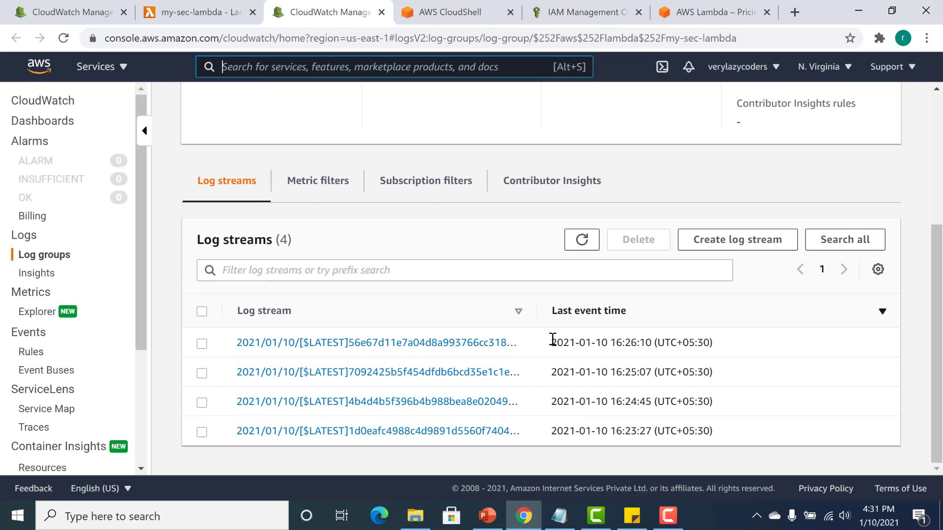
{"action": "left_click", "coordinate": [402, 344]}
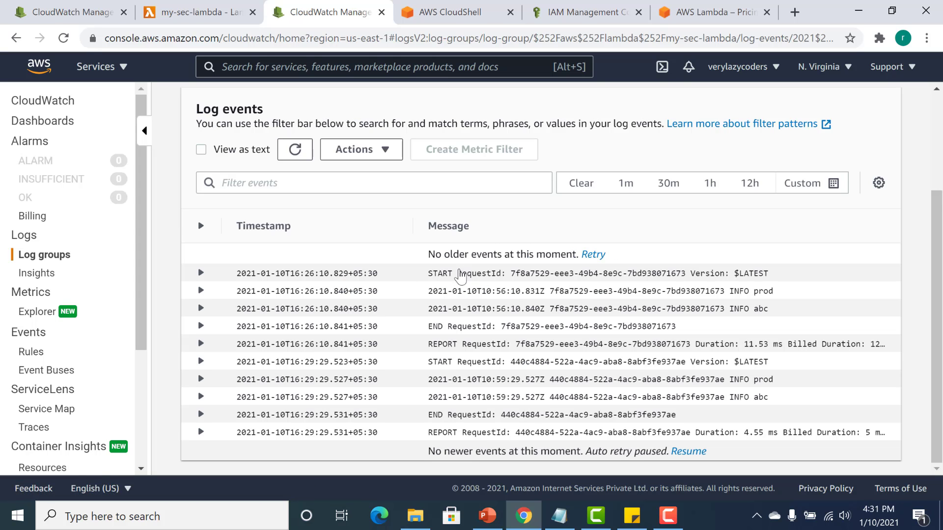
{"action": "left_click_drag", "start_coordinate": [459, 275], "coordinate": [680, 345]}
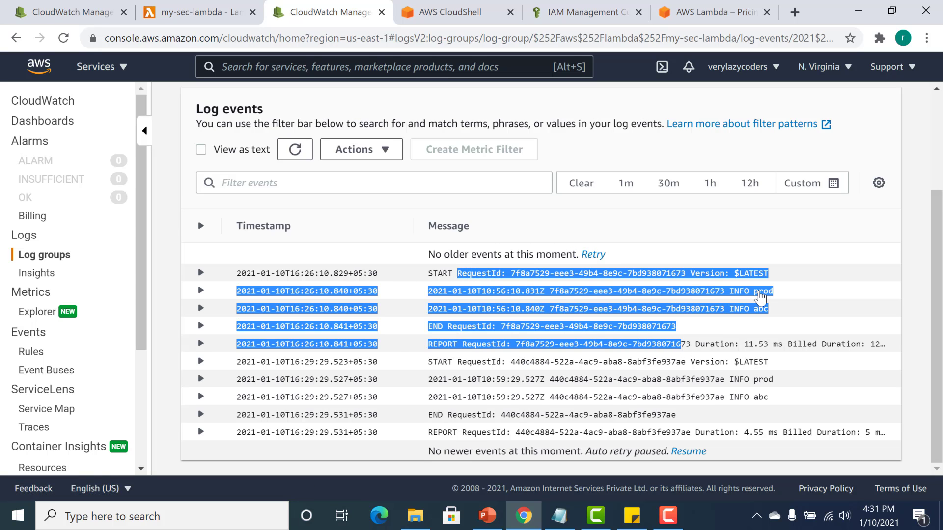
{"action": "left_click", "coordinate": [706, 329]}
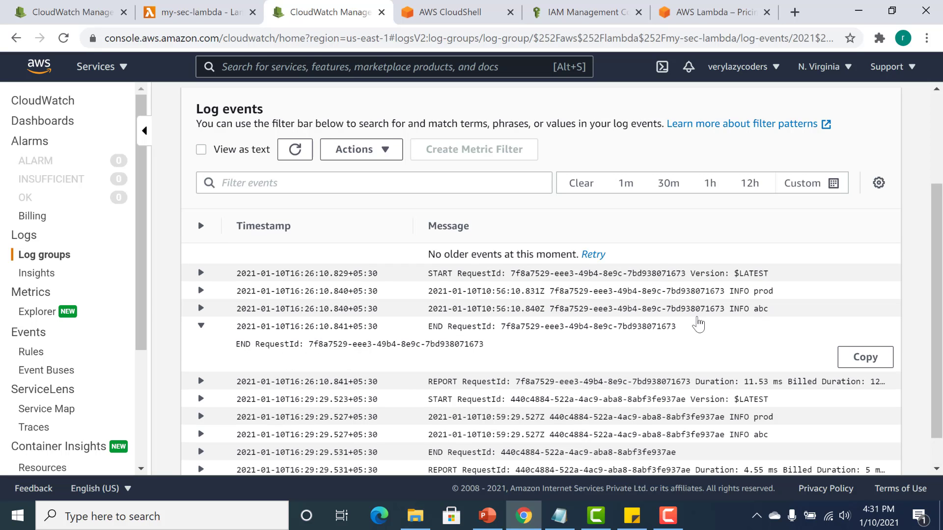
{"action": "left_click_drag", "start_coordinate": [754, 292], "coordinate": [770, 308]}
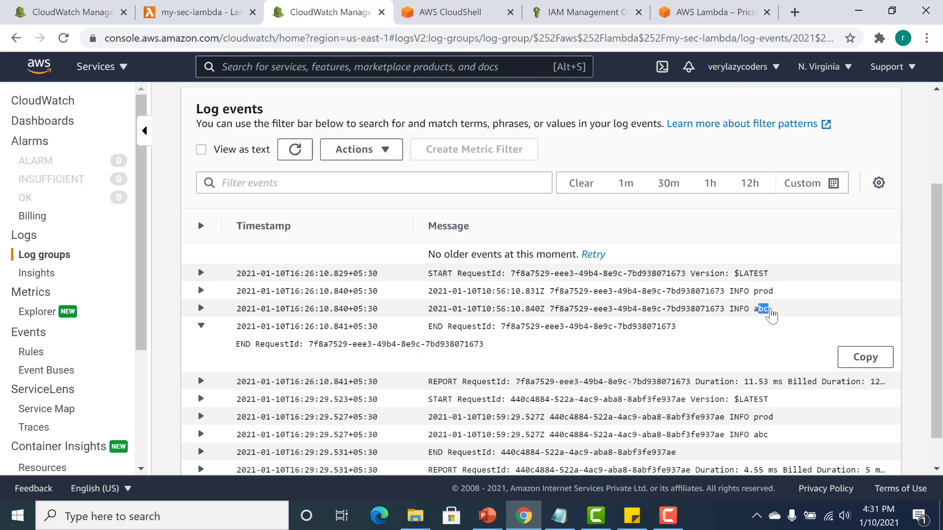